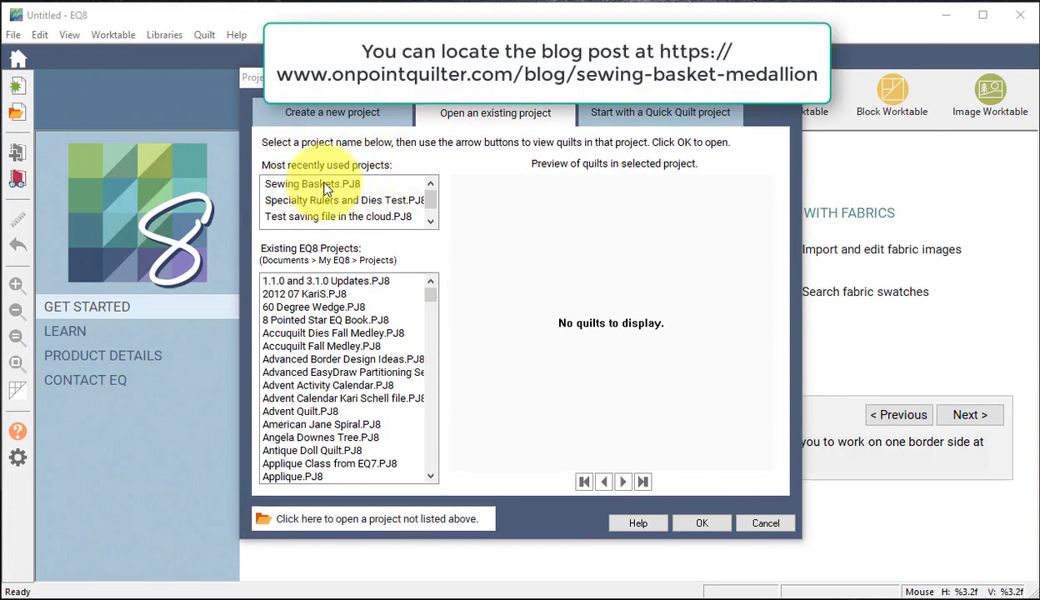
Open the Sewing Baskets.PJ8 project and load the gold-background basket quilt from the Sketchbook for editing
{"action": "left_click", "coordinate": [325, 185]}
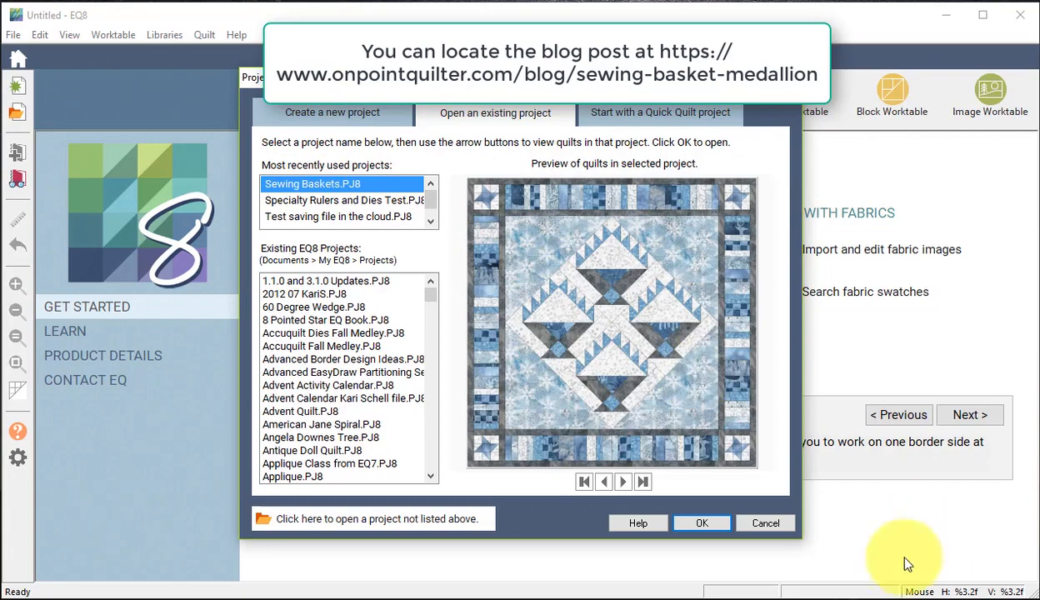
{"action": "left_click", "coordinate": [700, 523]}
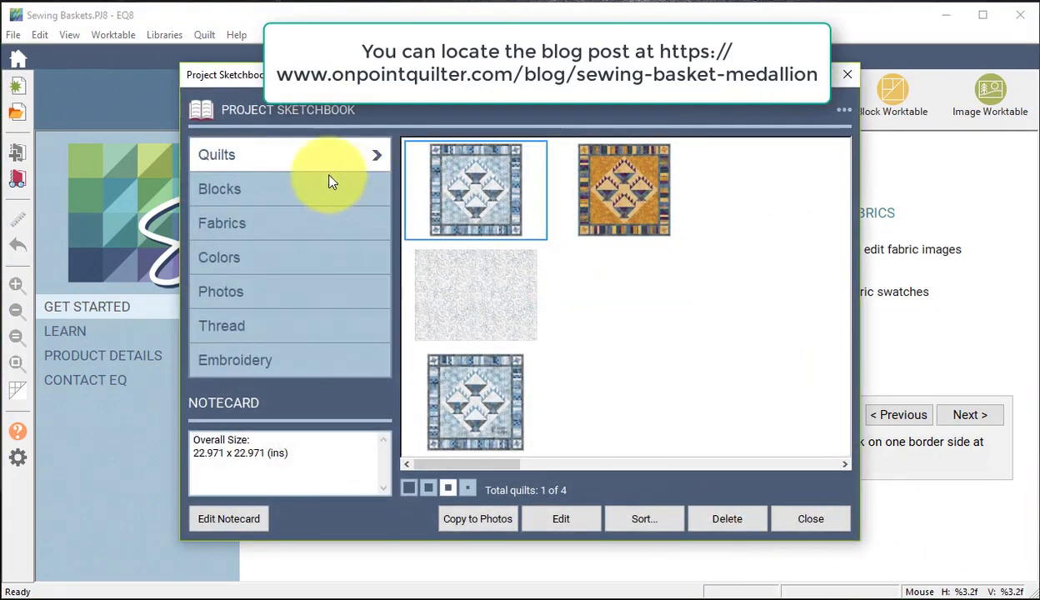
{"action": "left_click", "coordinate": [624, 200]}
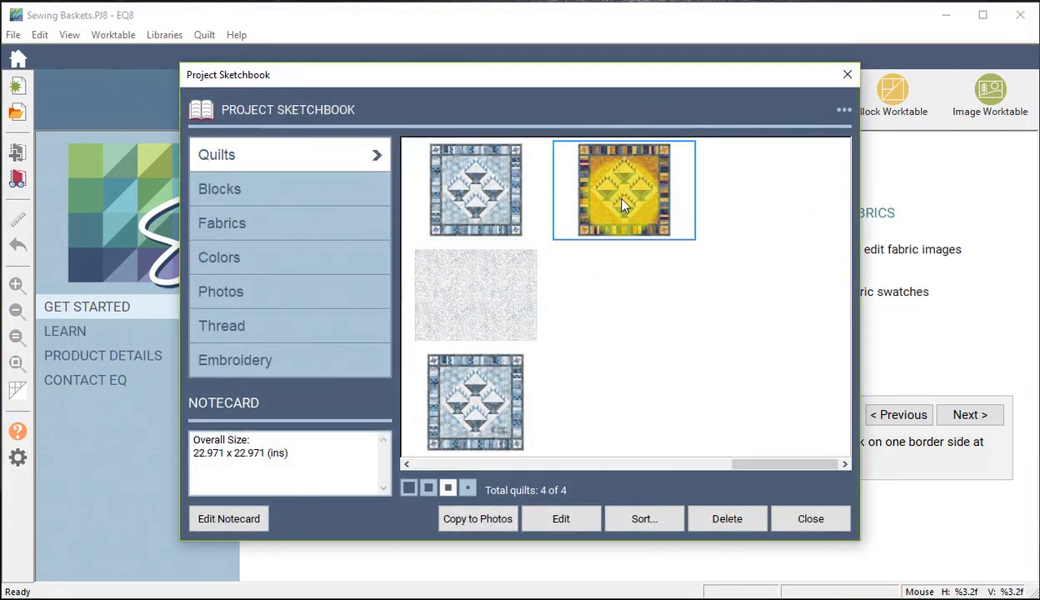
{"action": "left_click", "coordinate": [562, 519]}
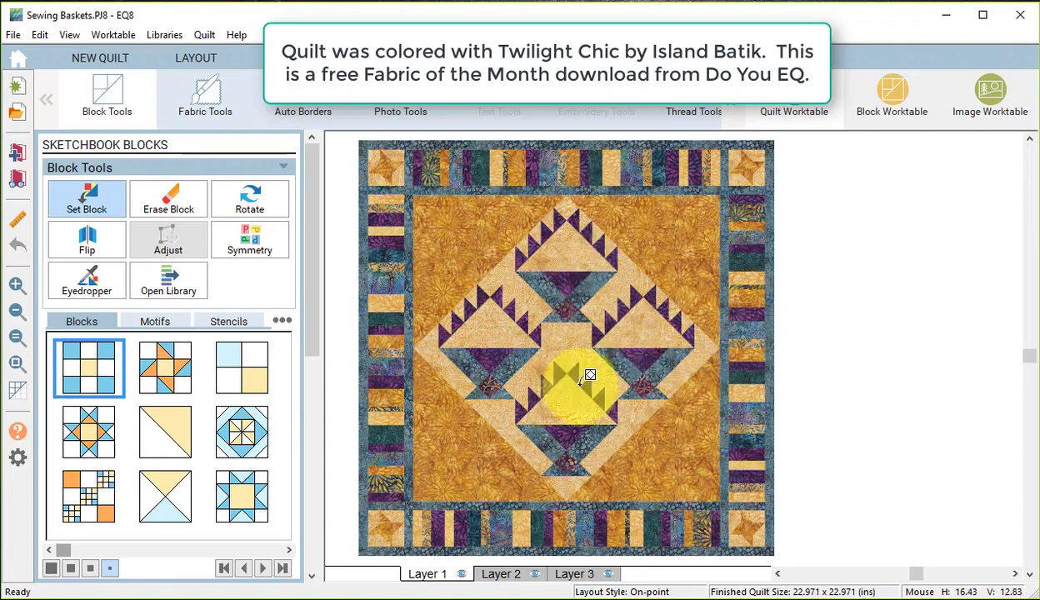
Pick up the four-basket block from the quilt with the Eyedropper and open it for editing on the Block Worktable
{"action": "left_click", "coordinate": [76, 286]}
{"action": "left_click", "coordinate": [513, 353]}
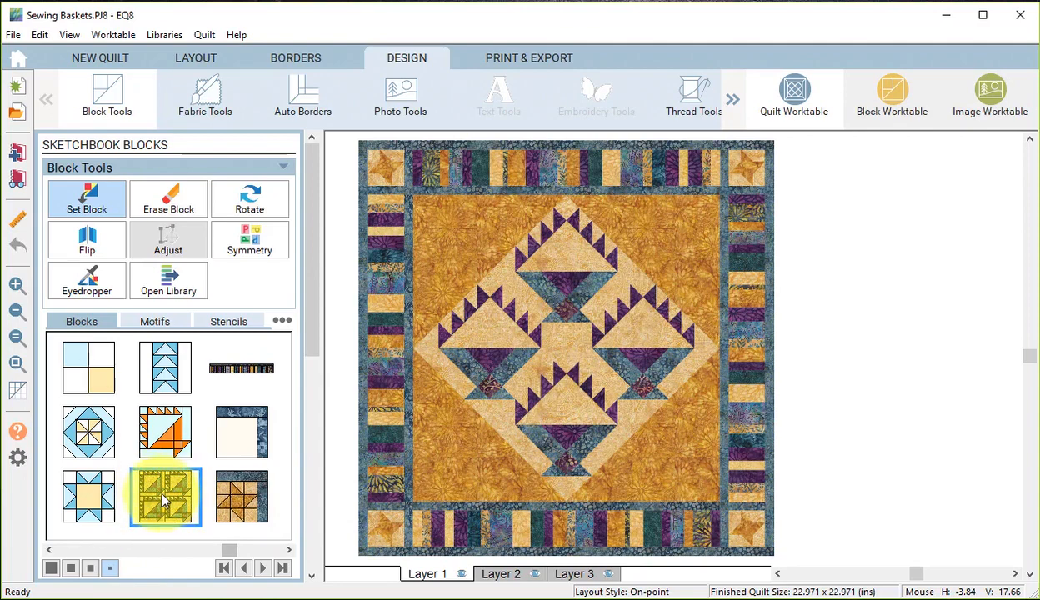
{"action": "right_click", "coordinate": [161, 500]}
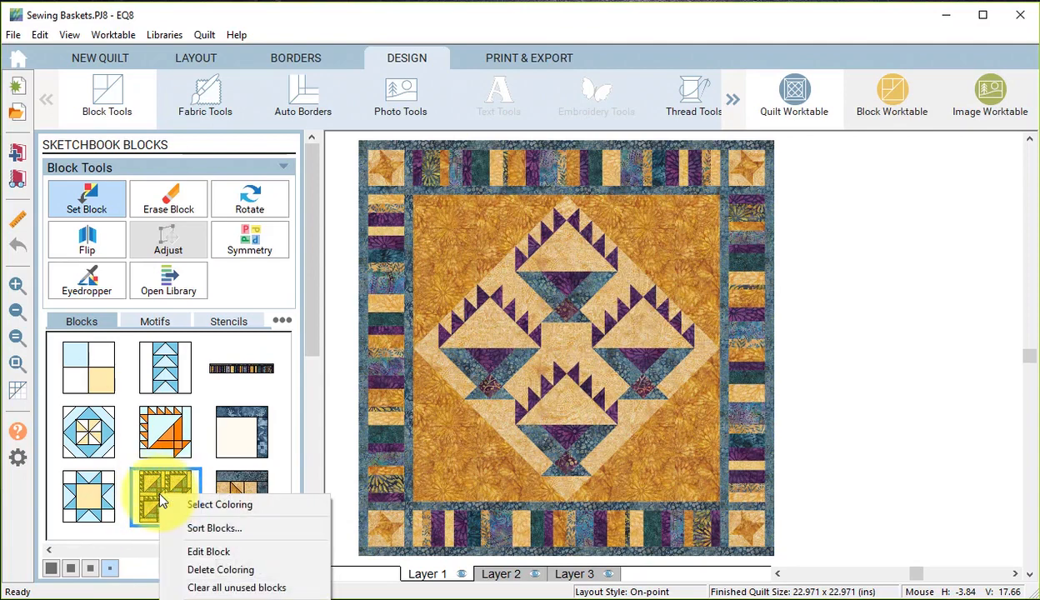
{"action": "left_click", "coordinate": [218, 552]}
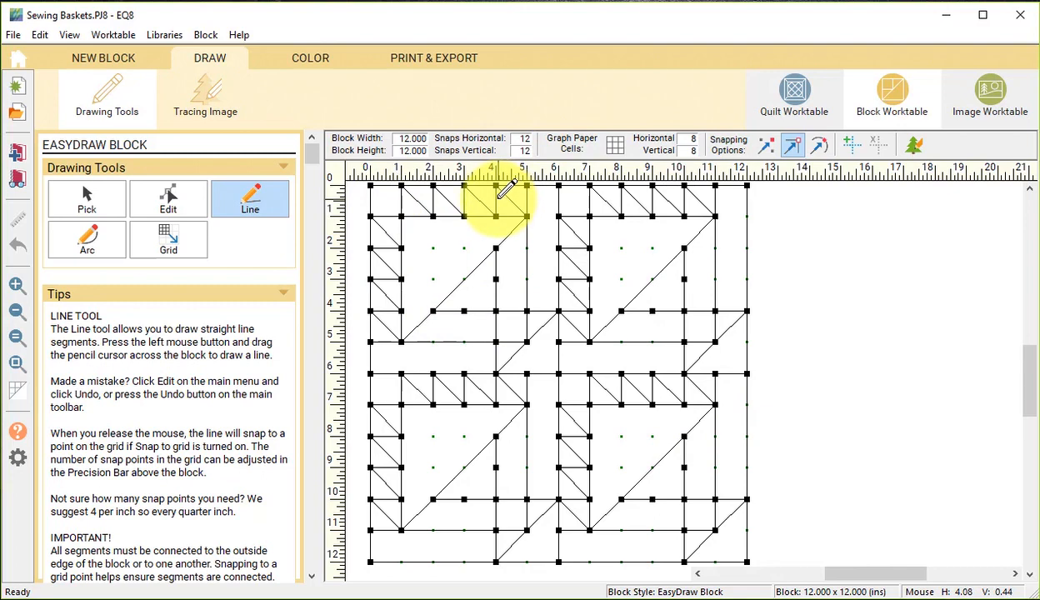
Turn on snapping to grid points, align the basket lines with the EasyDraw + Applique block outline, and switch the block to coloring
{"action": "left_click", "coordinate": [90, 196]}
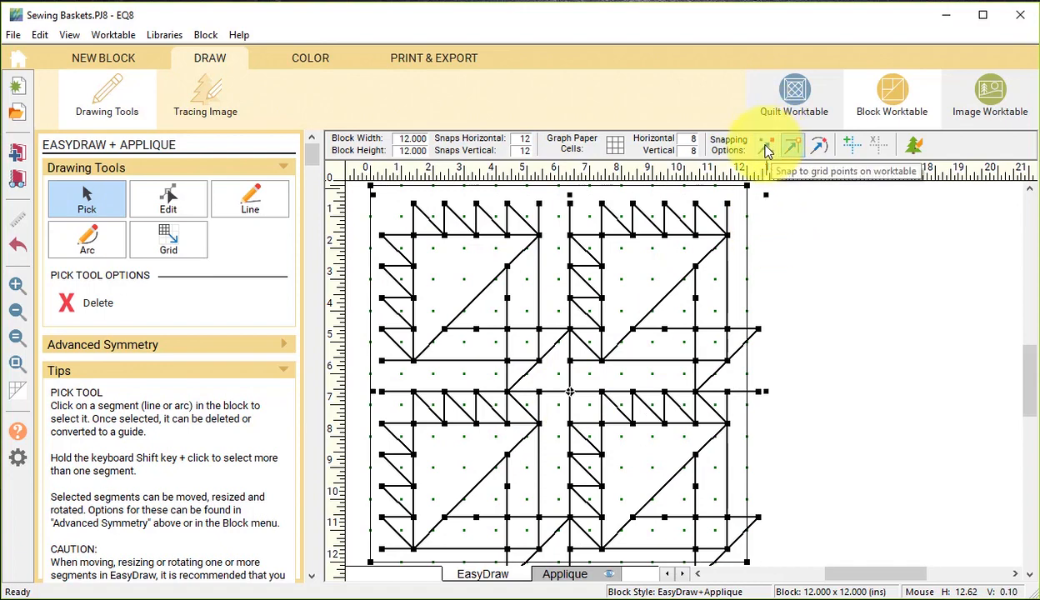
{"action": "left_click", "coordinate": [768, 150]}
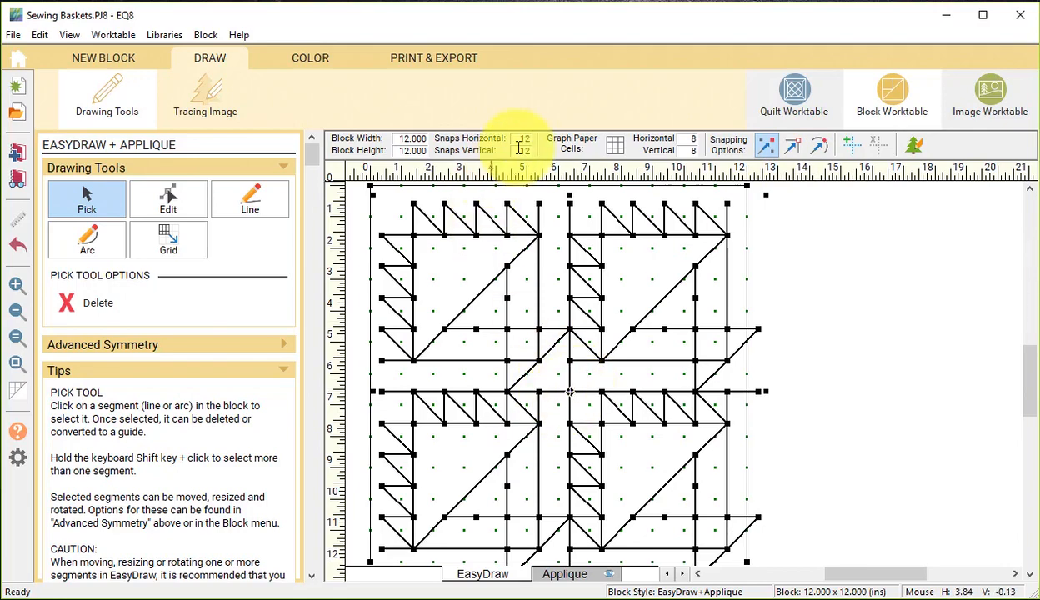
{"action": "mouse_move", "coordinate": [569, 387]}
{"action": "left_mouse_down"}
{"action": "mouse_move", "coordinate": [569, 372]}
{"action": "mouse_move", "coordinate": [559, 372]}
{"action": "left_mouse_up"}
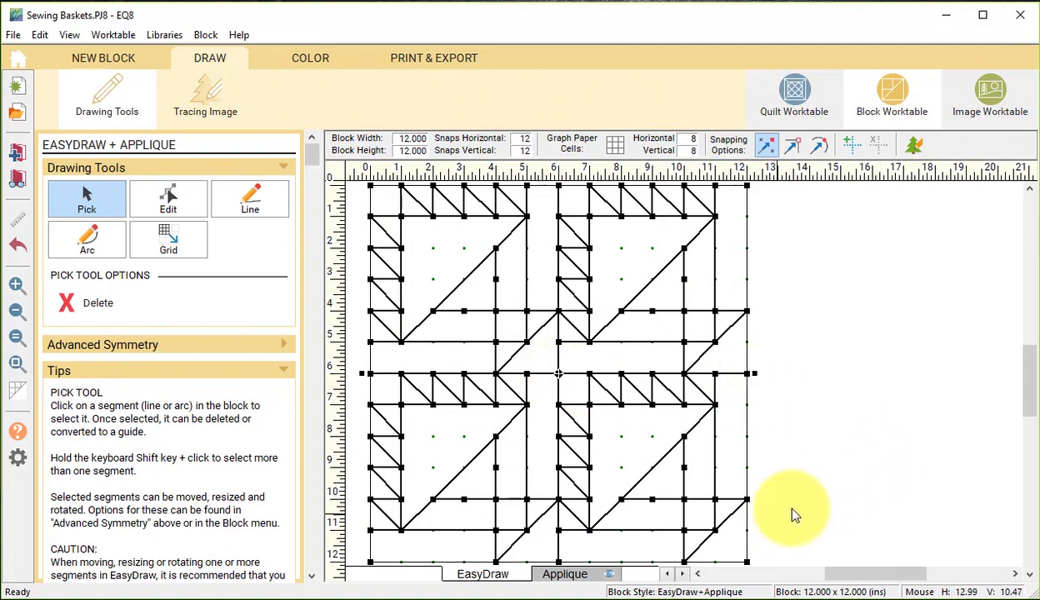
{"action": "left_click", "coordinate": [311, 60]}
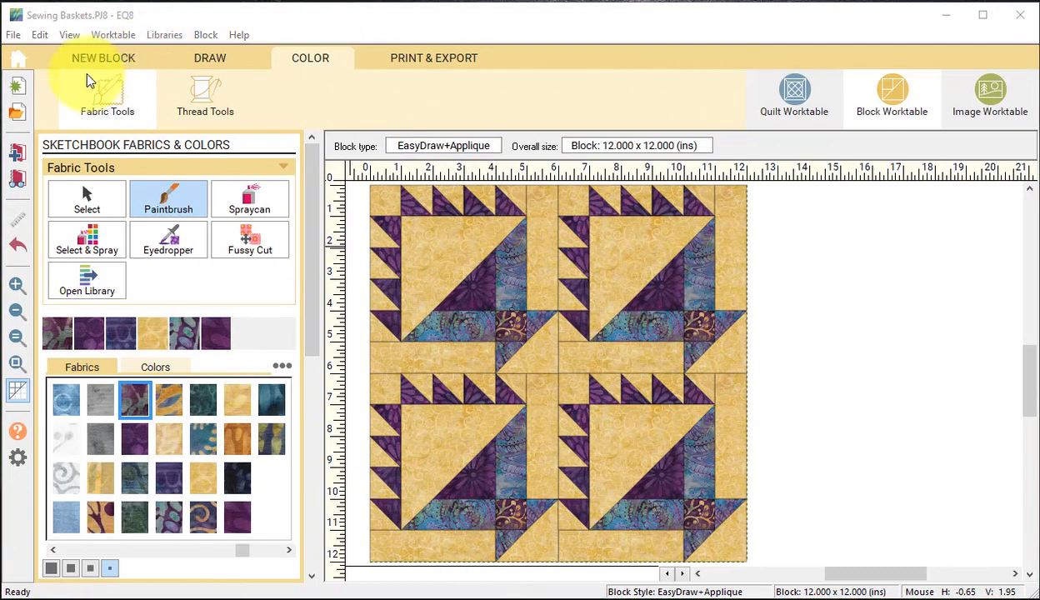
Add all Fruits and Veggies motifs from the 06 Motifs category of the block library to the Sketchbook
{"action": "left_click", "coordinate": [114, 56]}
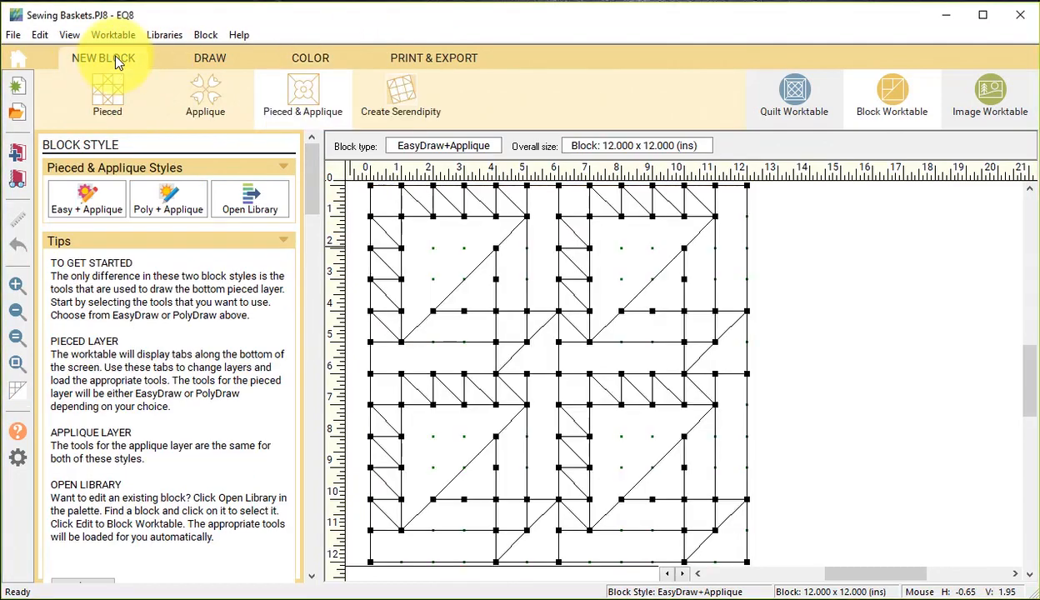
{"action": "left_click", "coordinate": [252, 198]}
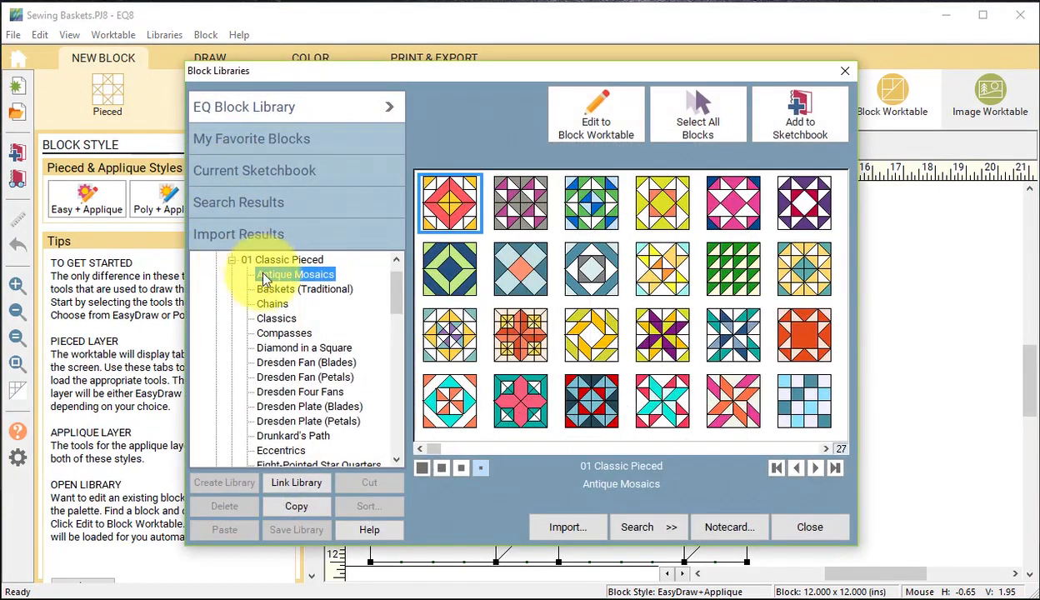
{"action": "left_click", "coordinate": [230, 258]}
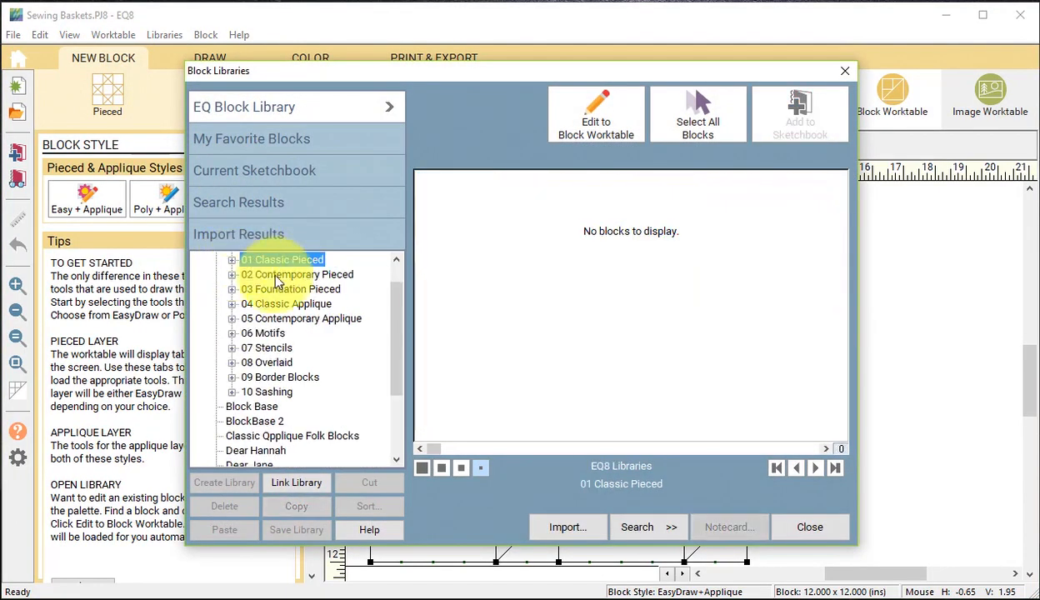
{"action": "left_click", "coordinate": [231, 333]}
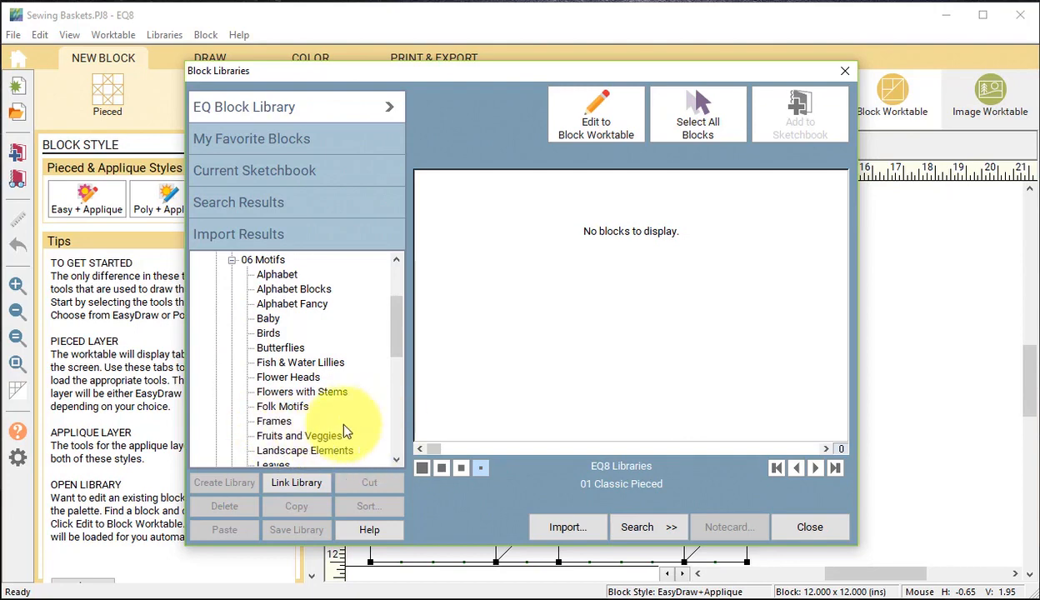
{"action": "left_click", "coordinate": [321, 436]}
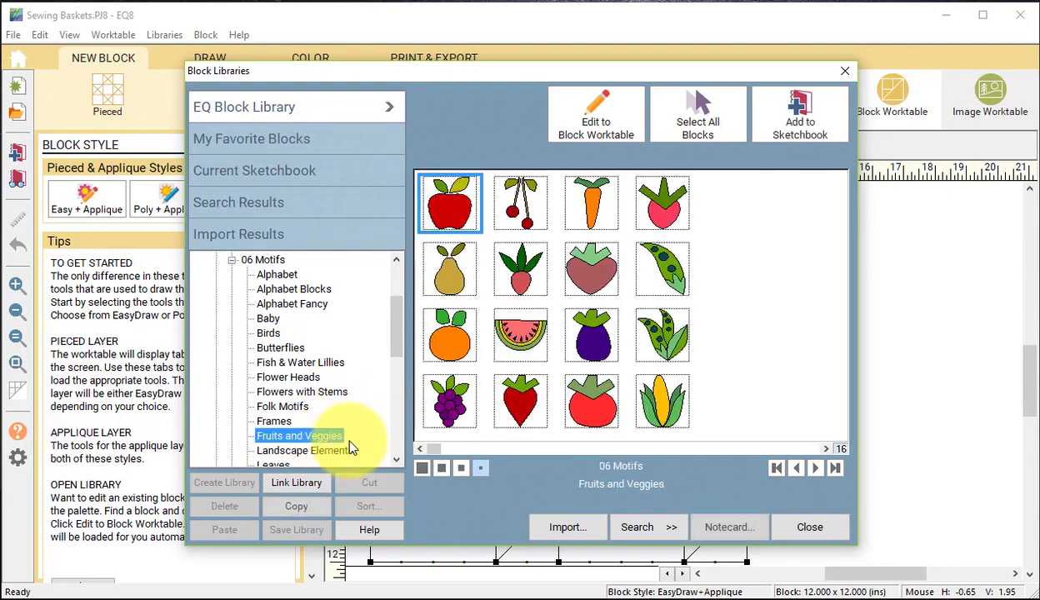
{"action": "left_click", "coordinate": [449, 212]}
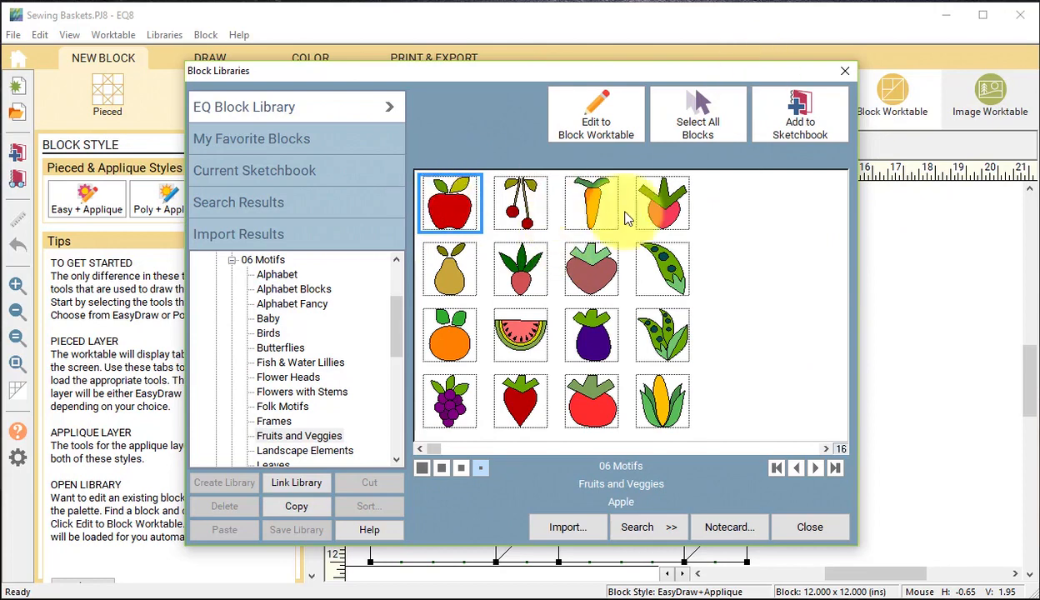
{"action": "left_click", "coordinate": [698, 123]}
{"action": "left_click", "coordinate": [802, 117]}
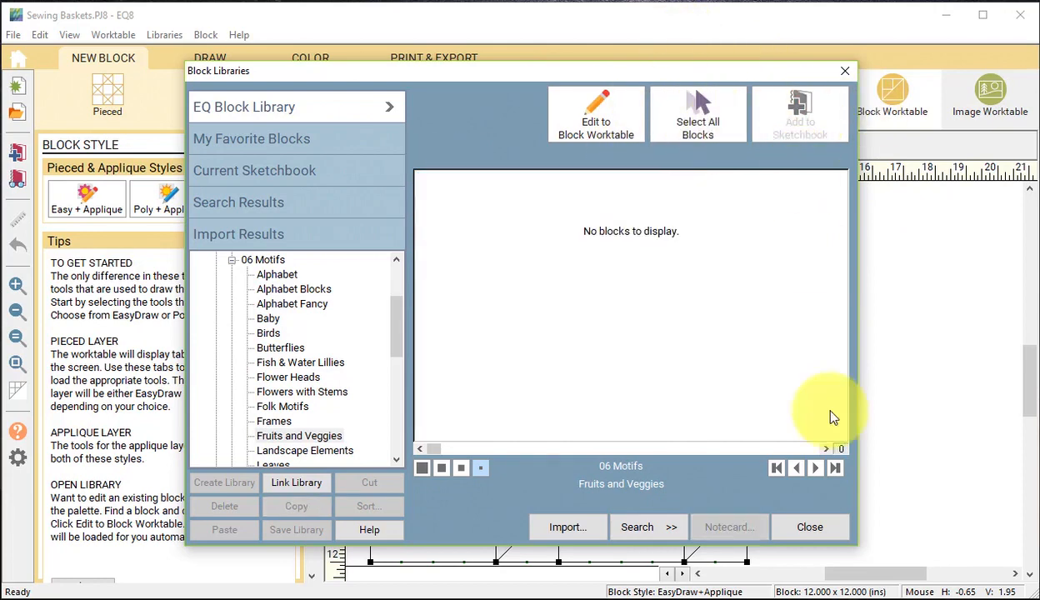
{"action": "left_click", "coordinate": [810, 529]}
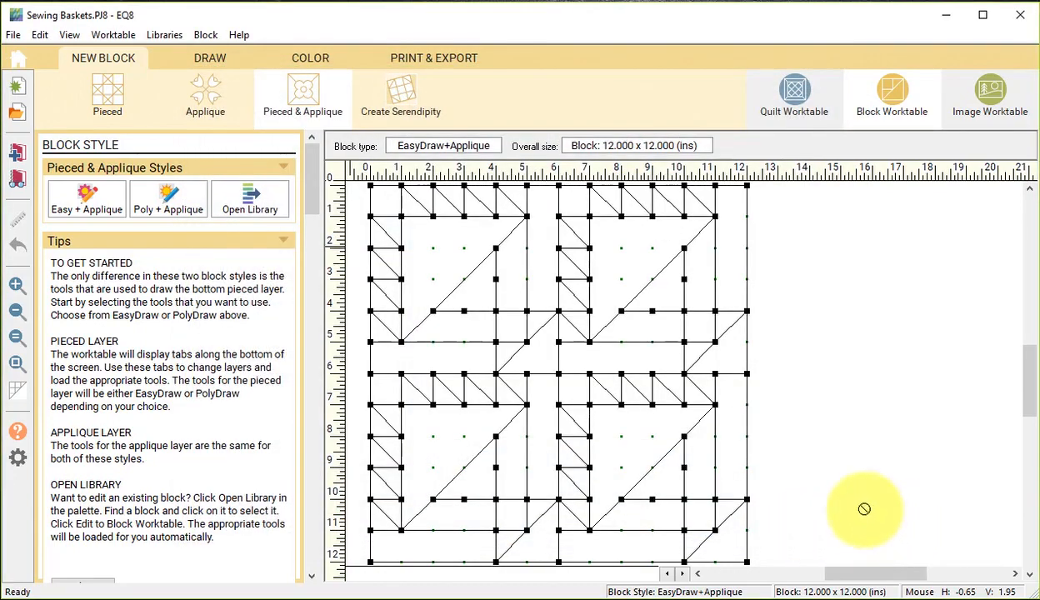
Display the Sketchbook motifs at the smallest thumbnail size and open the Apple motif for editing
{"action": "left_click", "coordinate": [18, 180]}
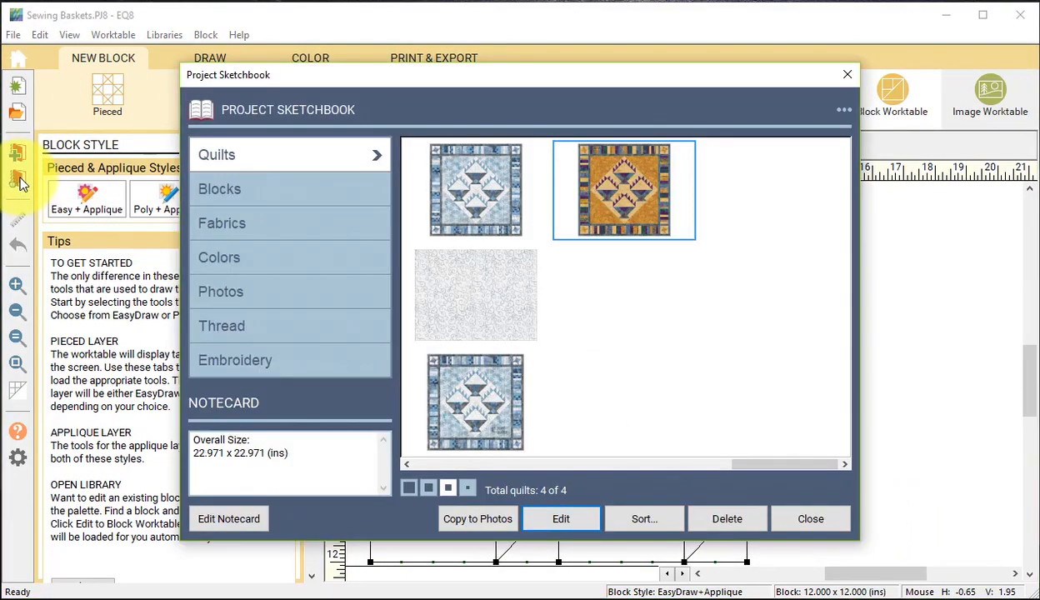
{"action": "left_click", "coordinate": [227, 188]}
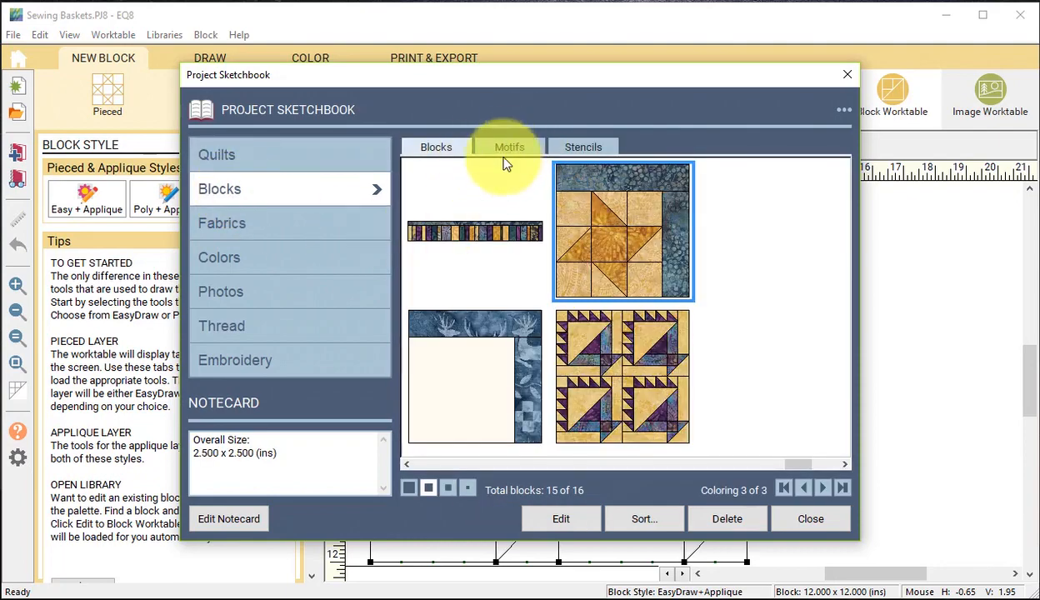
{"action": "left_click", "coordinate": [510, 148]}
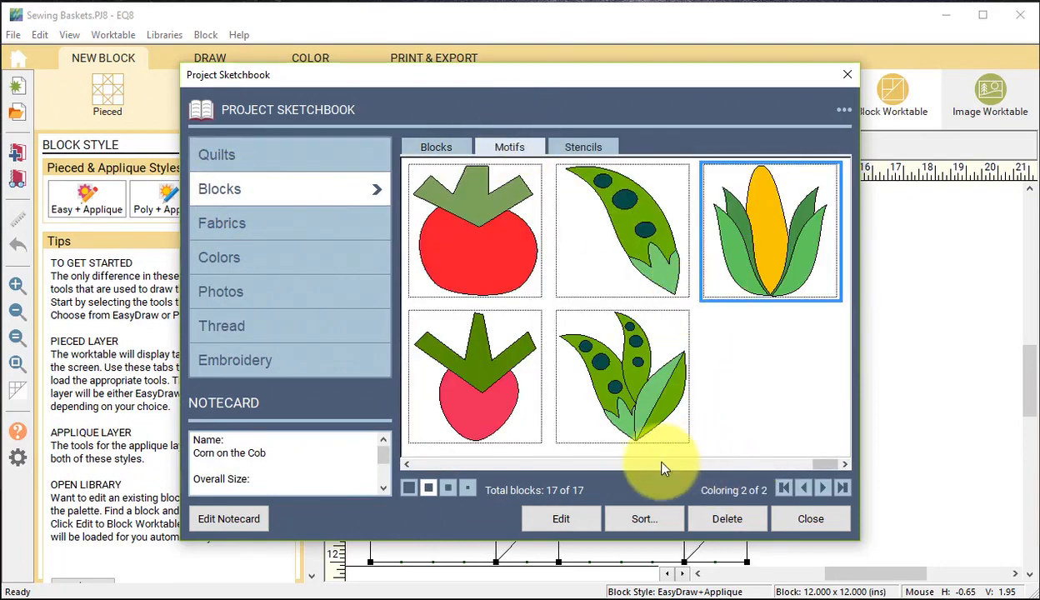
{"action": "left_click", "coordinate": [468, 489]}
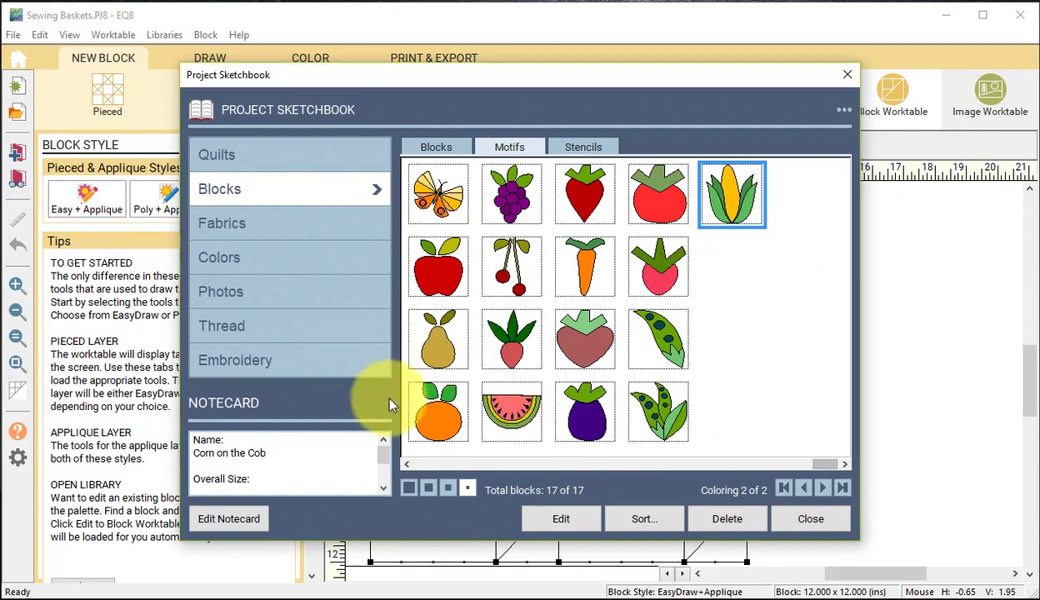
{"action": "left_click", "coordinate": [435, 286]}
{"action": "left_click", "coordinate": [558, 521]}
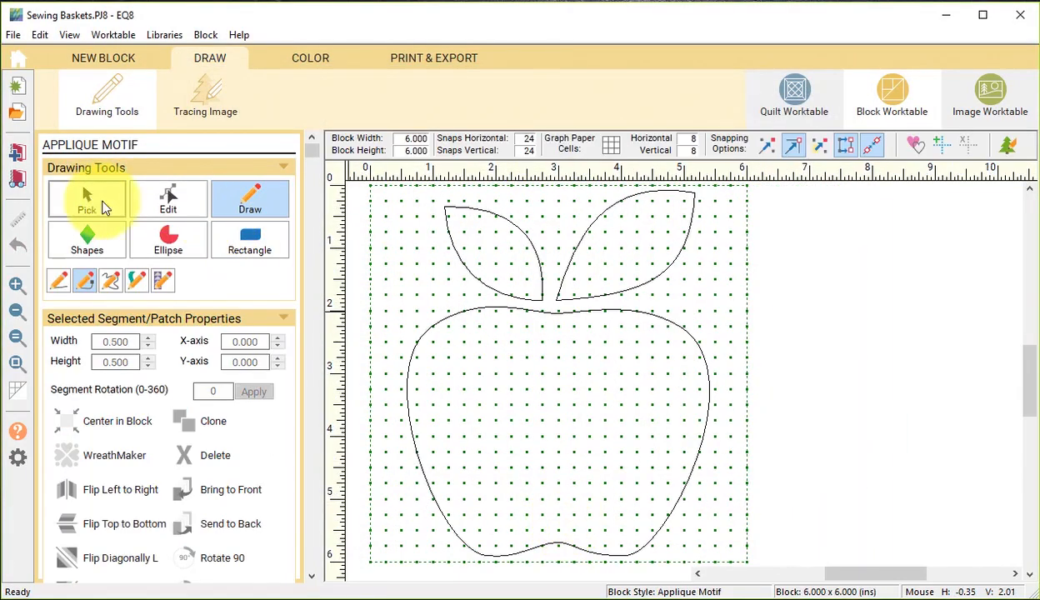
Move both apple leaves down so their tips meet at the top center of the apple
{"action": "left_click", "coordinate": [88, 198]}
{"action": "left_click", "coordinate": [630, 287]}
{"action": "left_click_drag", "start_coordinate": [623, 241], "coordinate": [620, 252]}
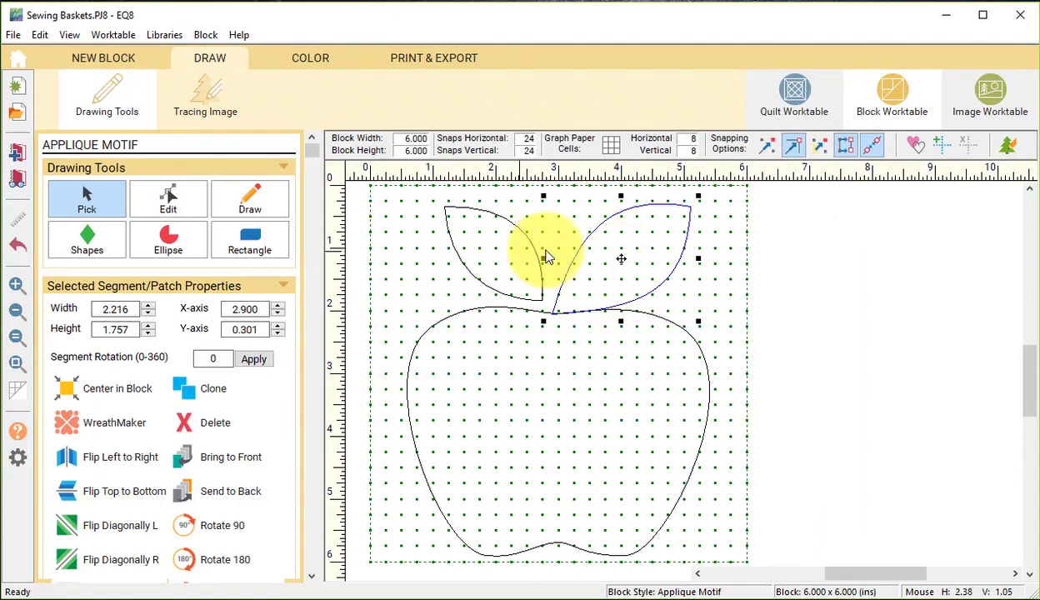
{"action": "left_click", "coordinate": [488, 283]}
{"action": "left_click_drag", "start_coordinate": [491, 256], "coordinate": [501, 267]}
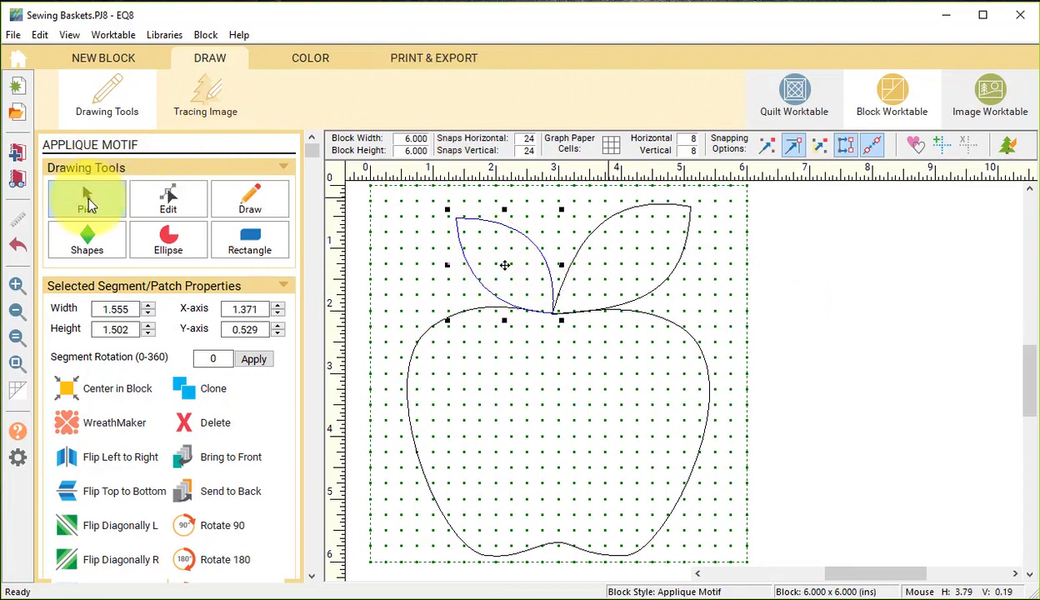
Select the apple together with both leaves and copy them
{"action": "left_click_drag", "start_coordinate": [374, 197], "coordinate": [777, 558]}
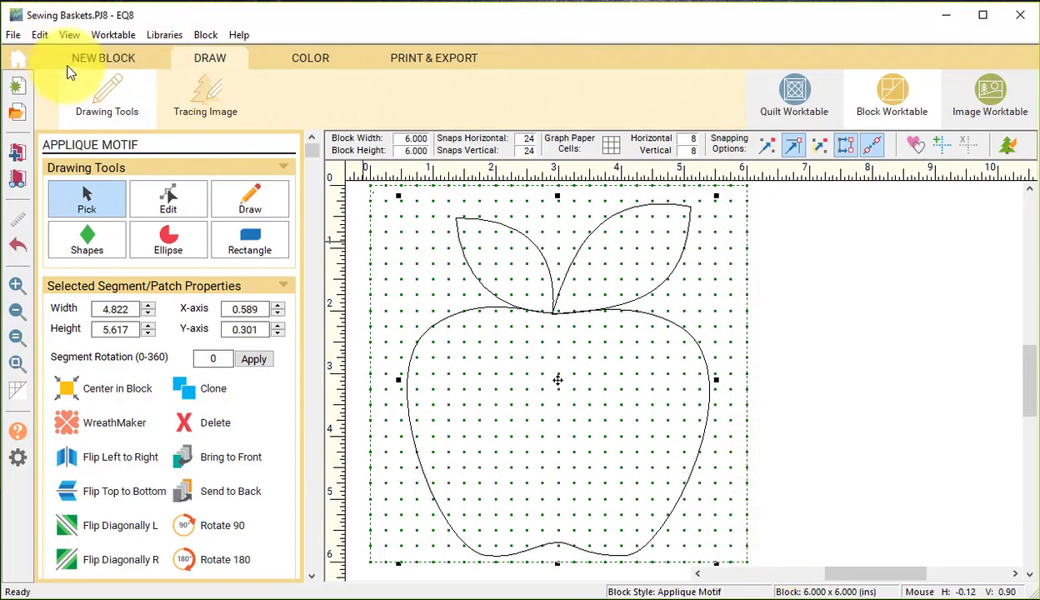
{"action": "left_click", "coordinate": [39, 35]}
{"action": "left_click", "coordinate": [68, 98]}
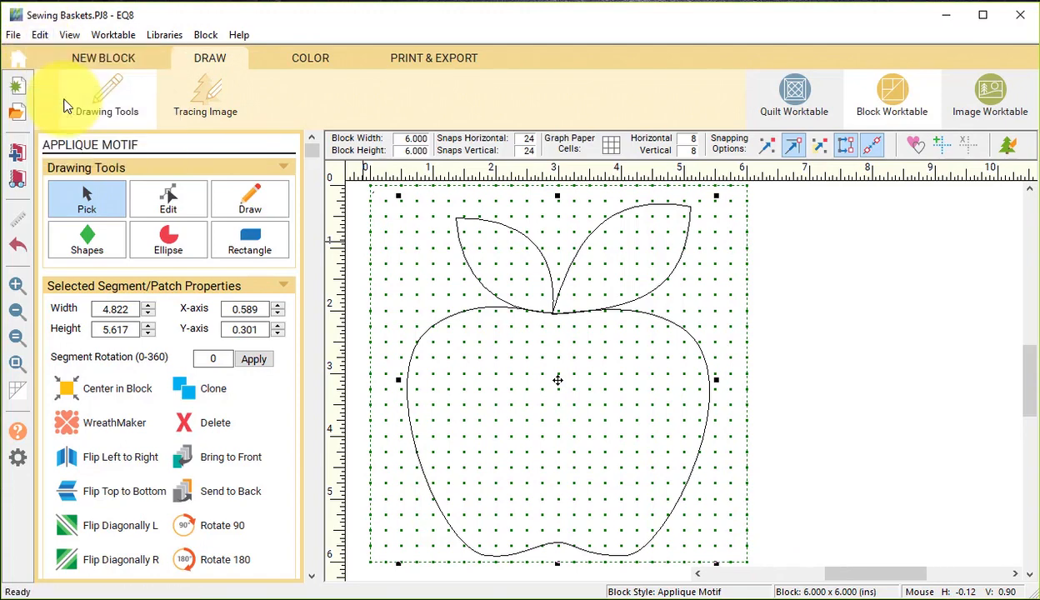
Open the last four-basket block in the Sketchbook for editing, without adding the edited apple motif to the Sketchbook
{"action": "left_click", "coordinate": [18, 180]}
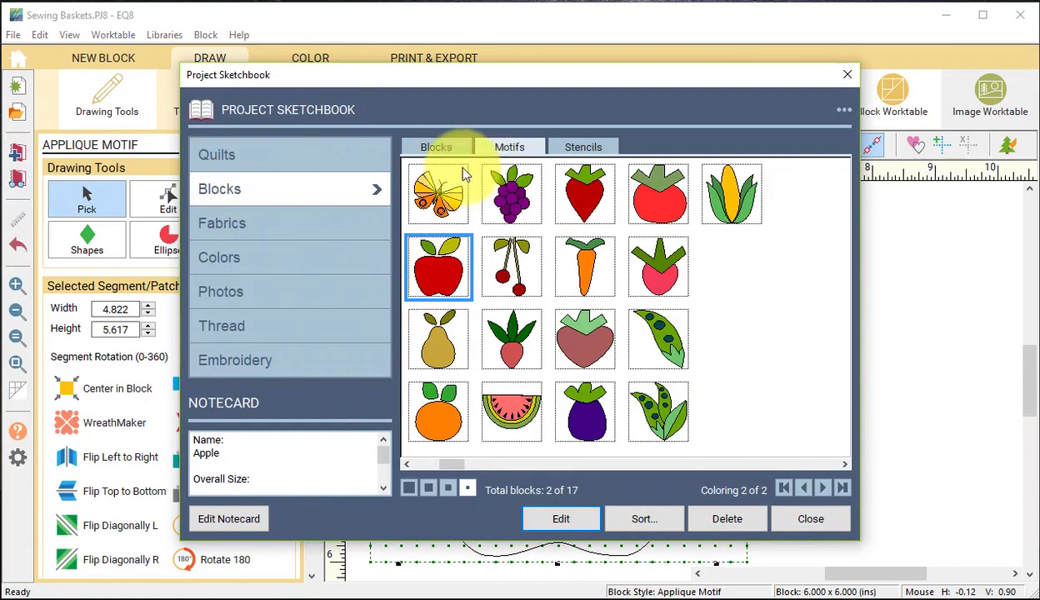
{"action": "left_click", "coordinate": [441, 150]}
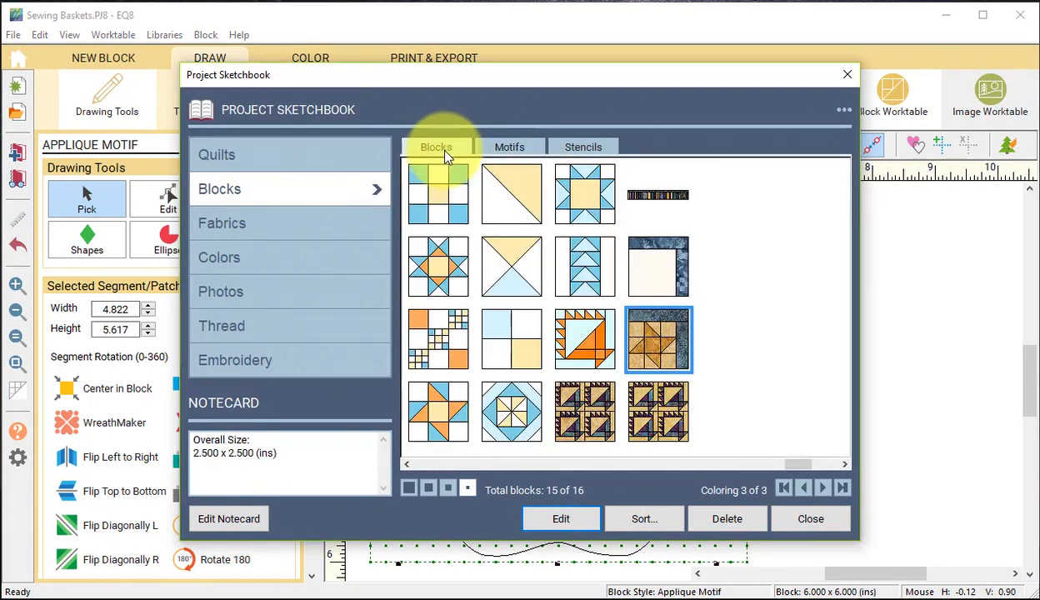
{"action": "left_click", "coordinate": [657, 429]}
{"action": "left_click", "coordinate": [559, 525]}
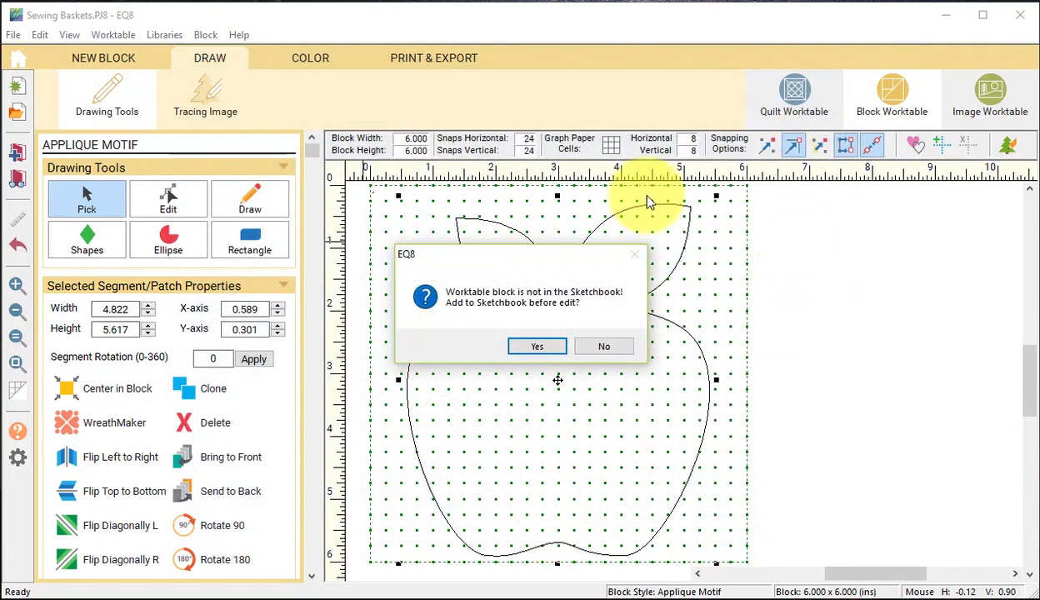
{"action": "left_click", "coordinate": [610, 351]}
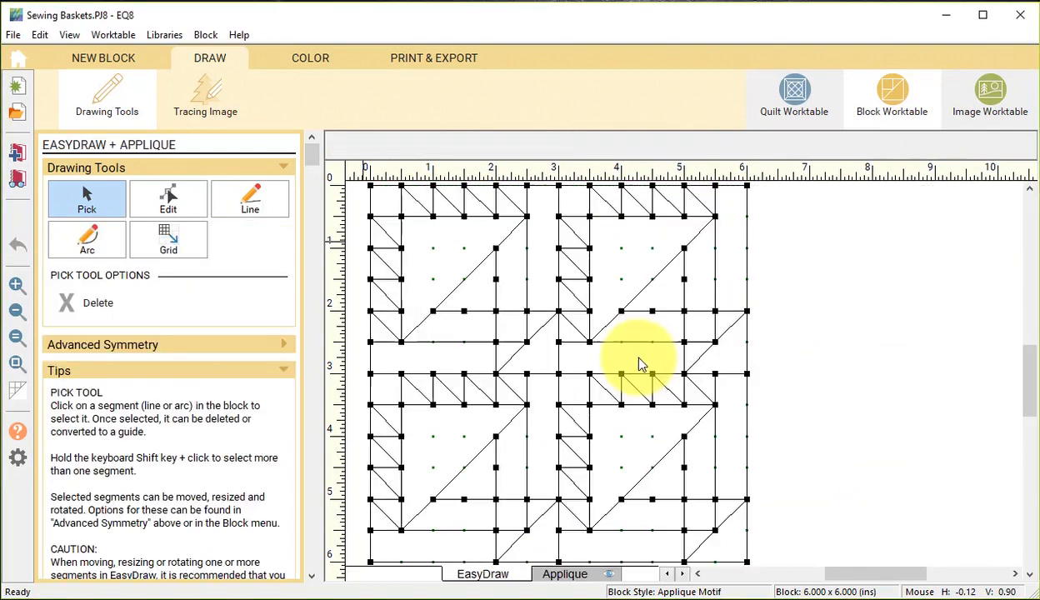
Paste the apple onto the block's Applique layer, shrink it to about 3.58 x 3.97 in, and move it over the lower-left basket
{"action": "left_click", "coordinate": [572, 581]}
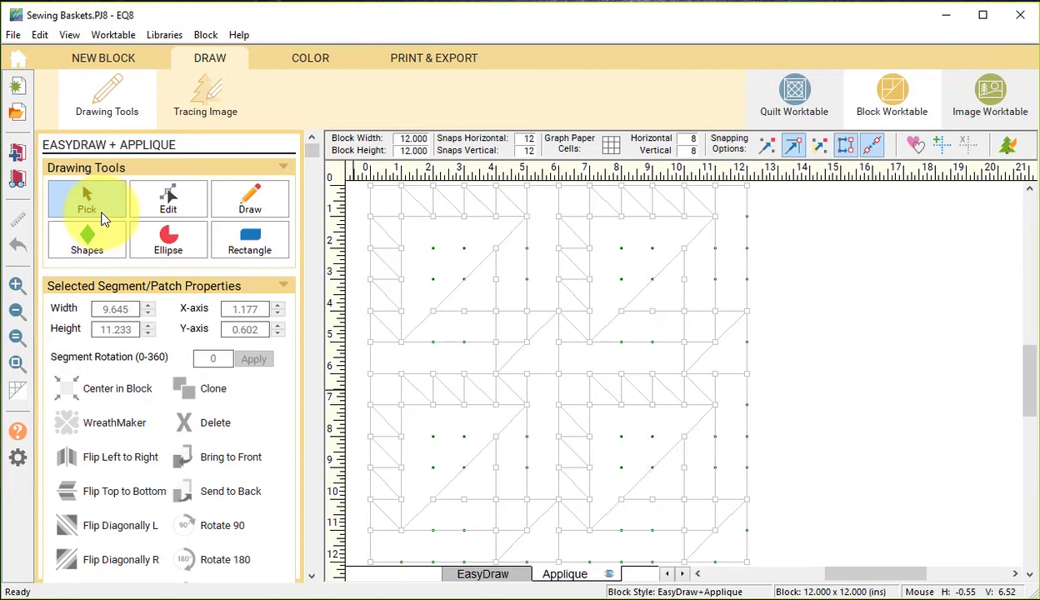
{"action": "left_click", "coordinate": [38, 36]}
{"action": "left_click", "coordinate": [71, 117]}
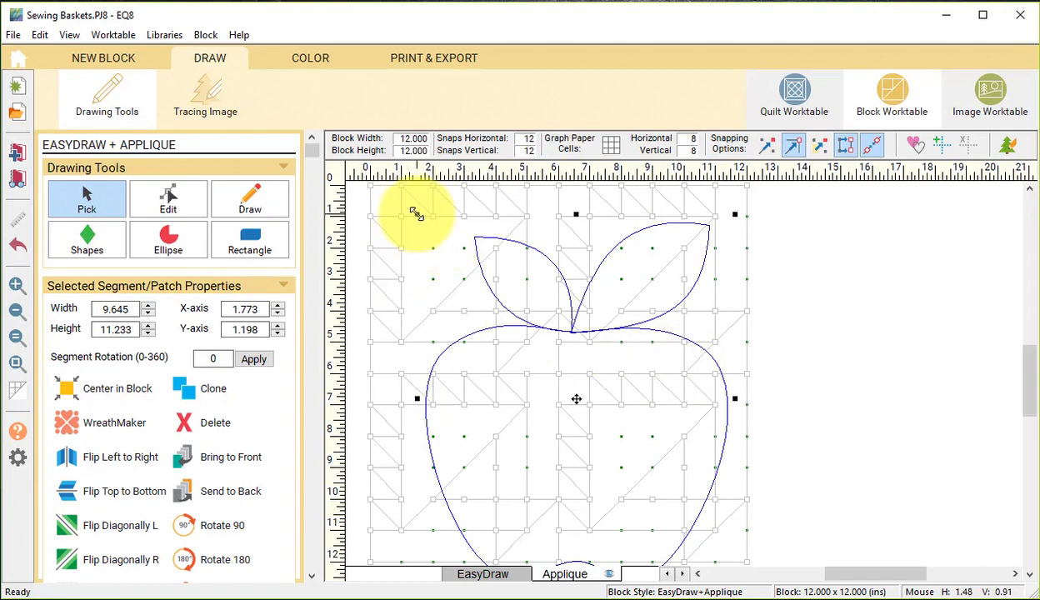
{"action": "left_click_drag", "start_coordinate": [415, 213], "coordinate": [721, 581]}
{"action": "left_click_drag", "start_coordinate": [652, 488], "coordinate": [485, 423]}
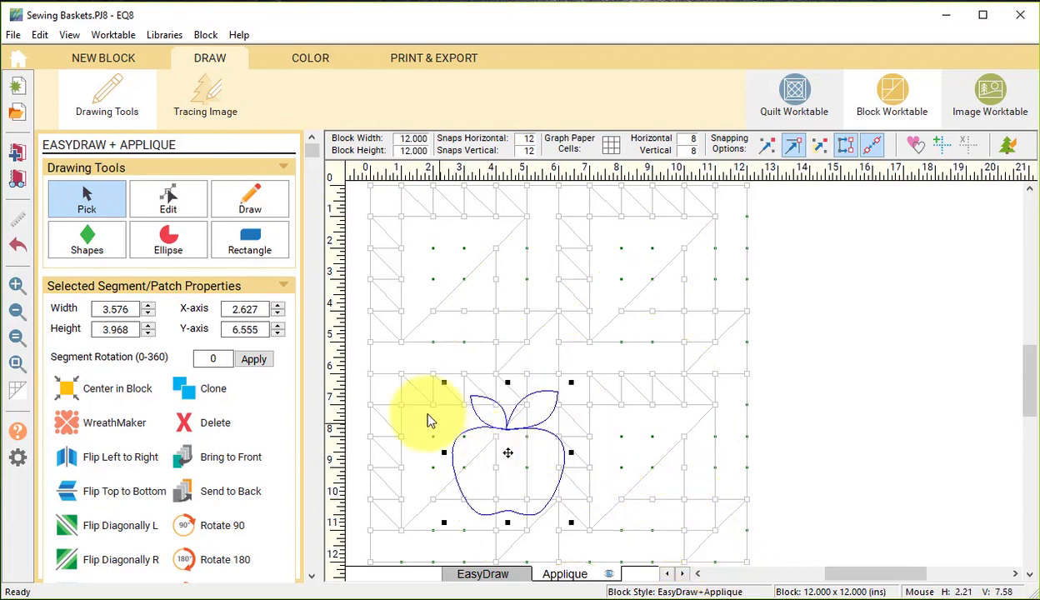
Shrink the apple to about 2.51 x 2.46 in, tilt it to the left, and place it over the lower-left basket's opening
{"action": "left_click_drag", "start_coordinate": [444, 381], "coordinate": [479, 420]}
{"action": "left_click_drag", "start_coordinate": [523, 470], "coordinate": [457, 454]}
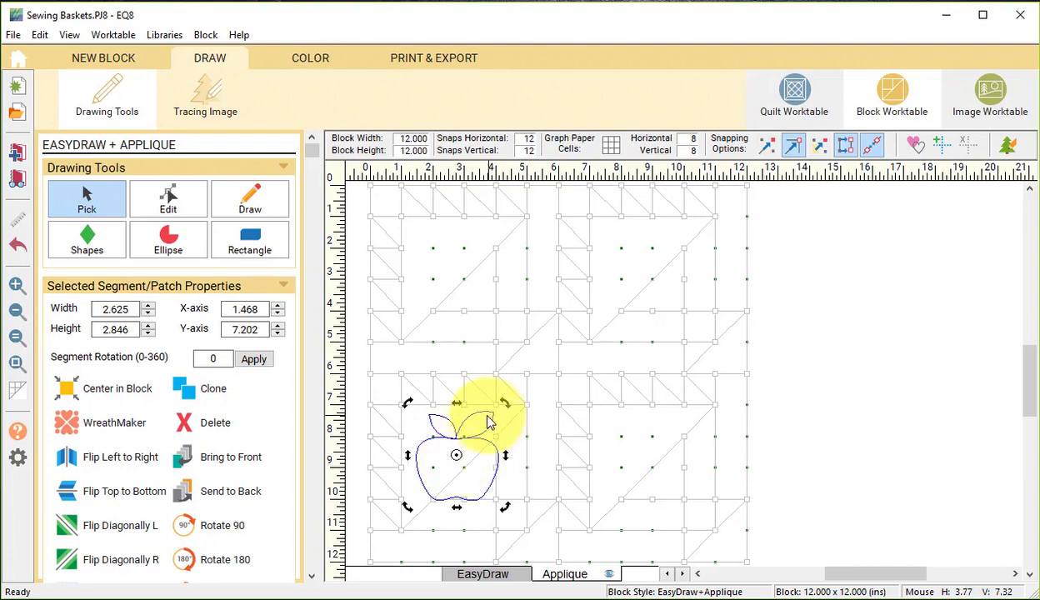
{"action": "left_click_drag", "start_coordinate": [504, 399], "coordinate": [441, 391]}
{"action": "left_click_drag", "start_coordinate": [456, 466], "coordinate": [440, 481]}
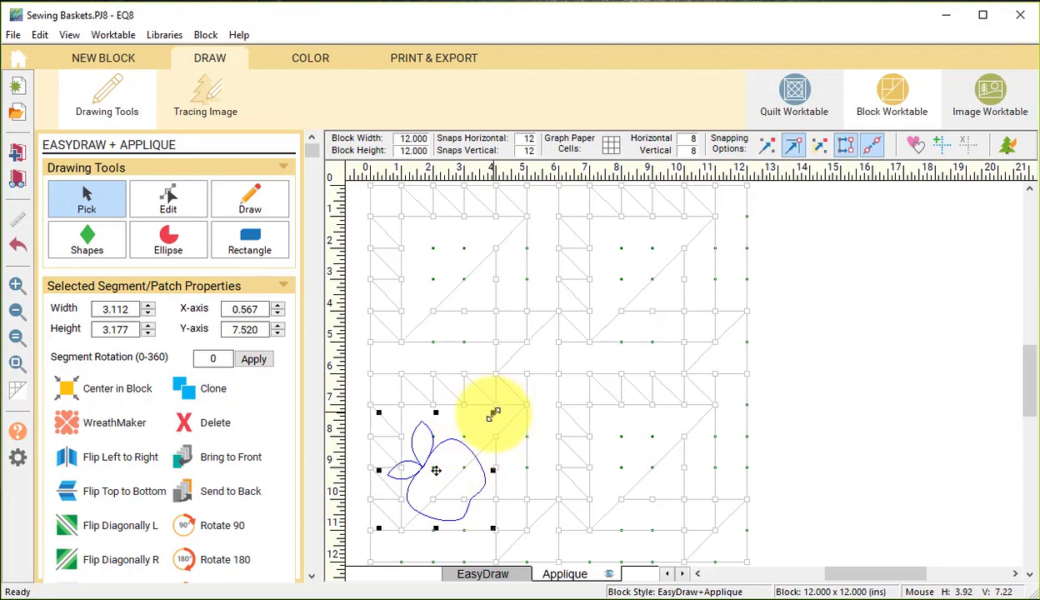
{"action": "left_click_drag", "start_coordinate": [490, 417], "coordinate": [468, 448]}
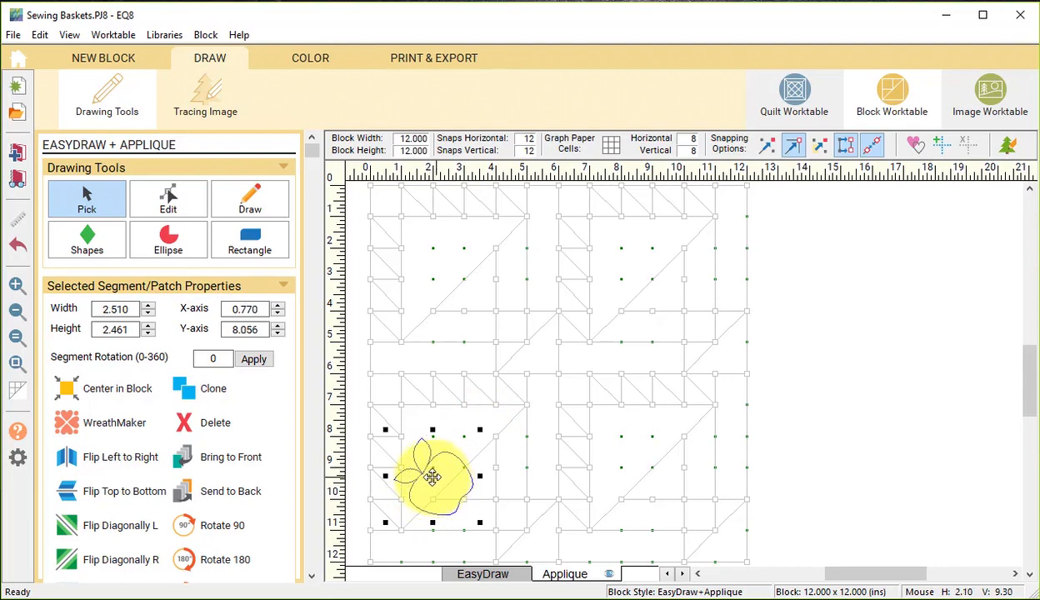
Clone the apple, move the copy up and to the right, rotate it slightly, and check both apples against the block's fabrics
{"action": "left_click", "coordinate": [200, 388]}
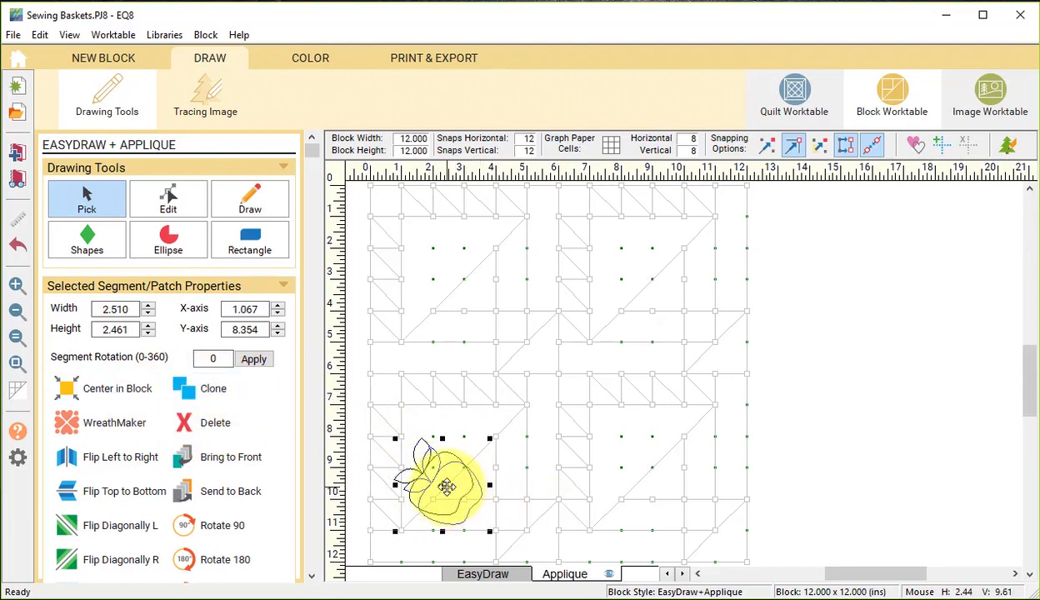
{"action": "left_click", "coordinate": [465, 439]}
{"action": "left_click_drag", "start_coordinate": [509, 394], "coordinate": [522, 416]}
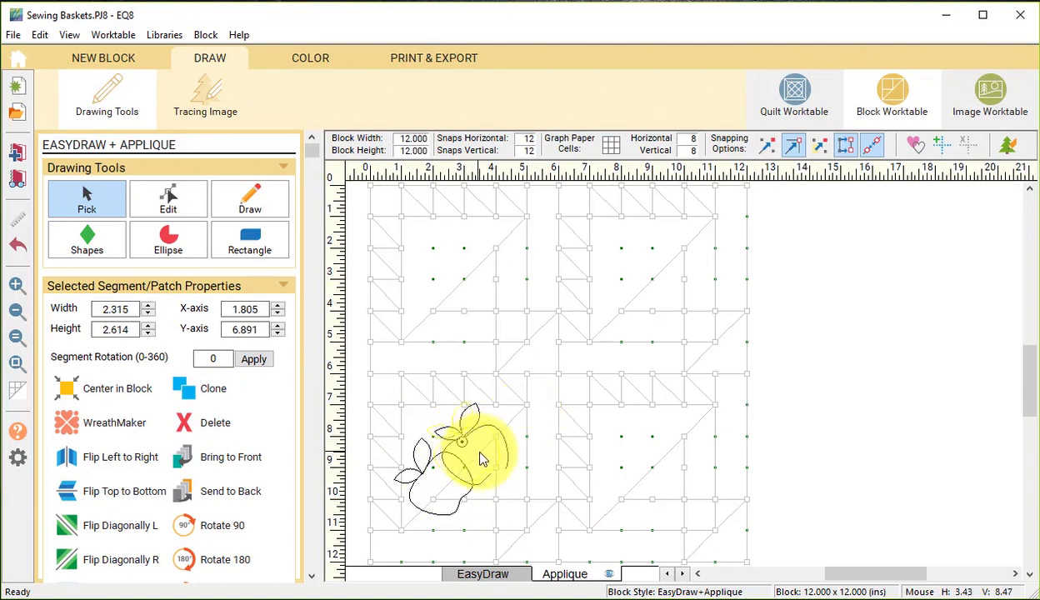
{"action": "left_click", "coordinate": [490, 456]}
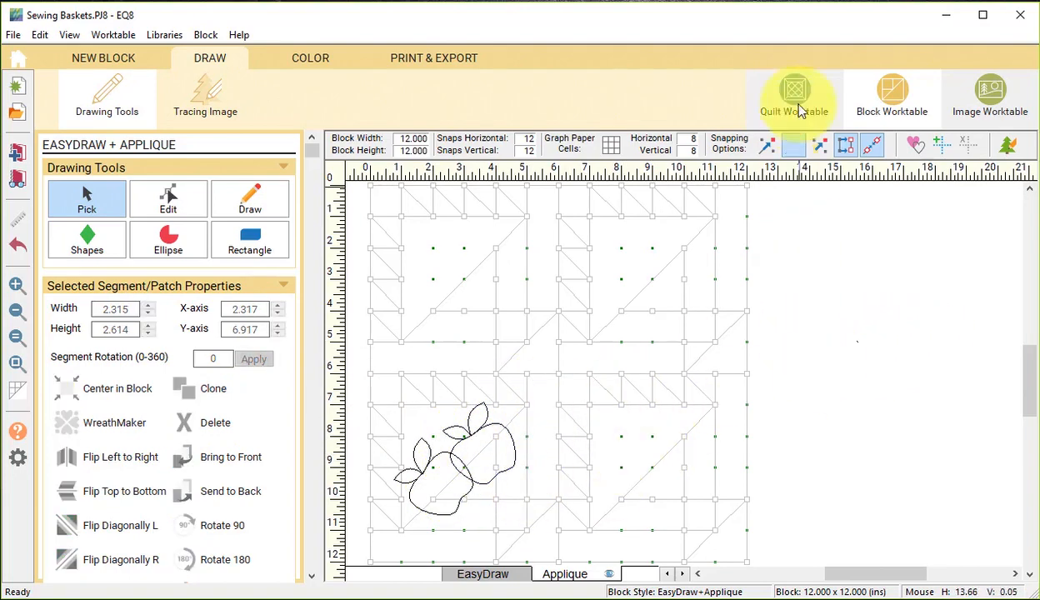
{"action": "left_click", "coordinate": [310, 59]}
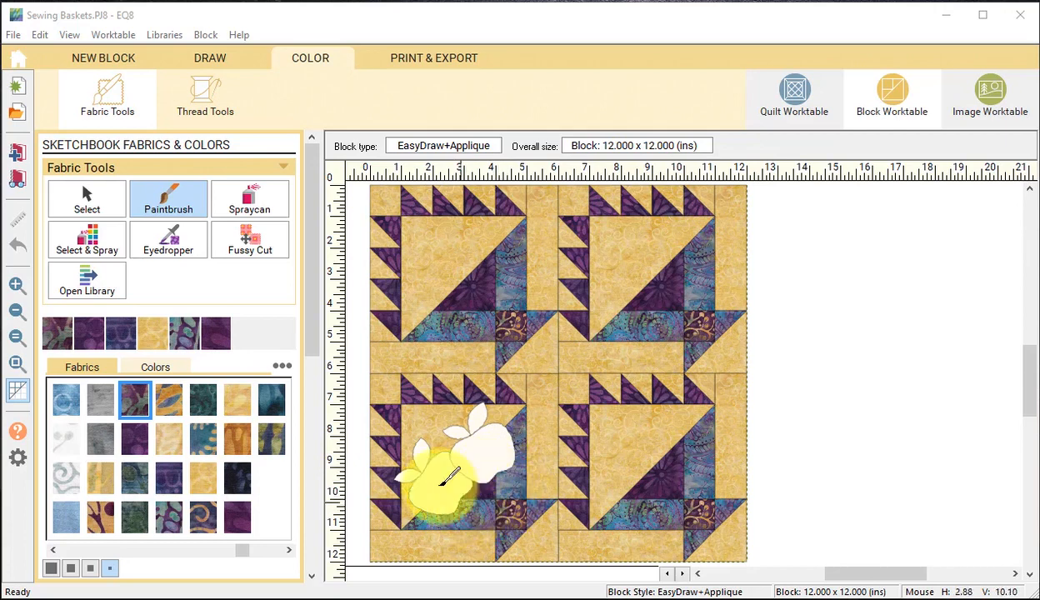
{"action": "left_click", "coordinate": [212, 59]}
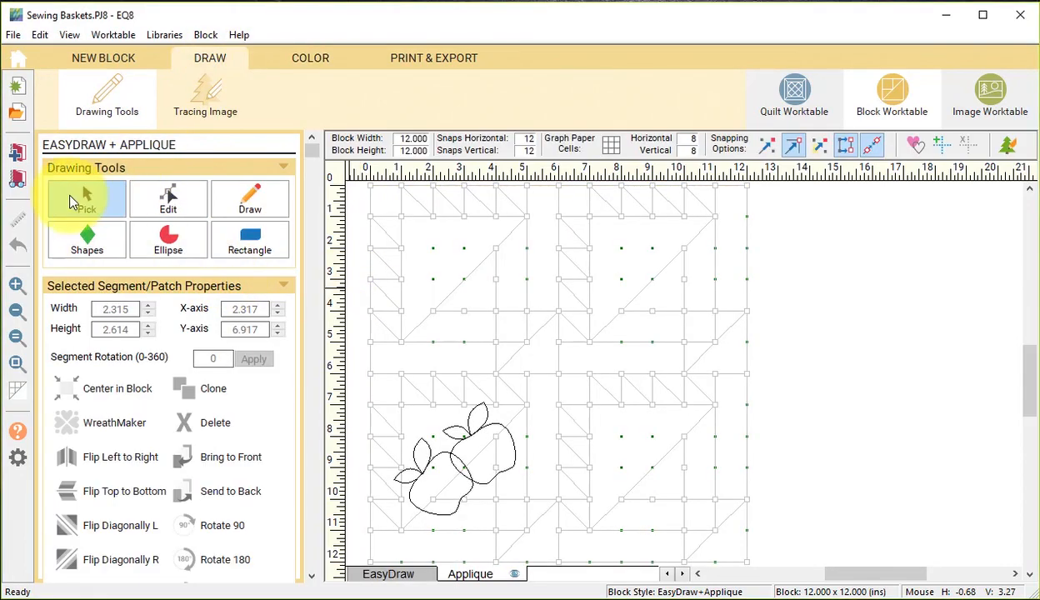
Set up straight-line drawing on the Applique layer with snapping to grid points also turned on
{"action": "left_click", "coordinate": [247, 202]}
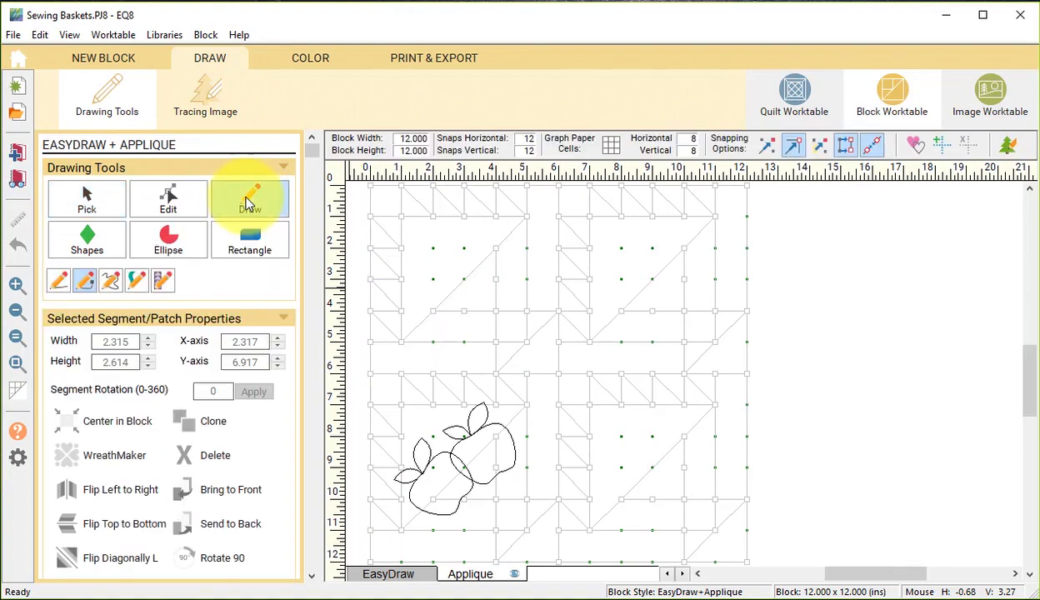
{"action": "left_click", "coordinate": [60, 282]}
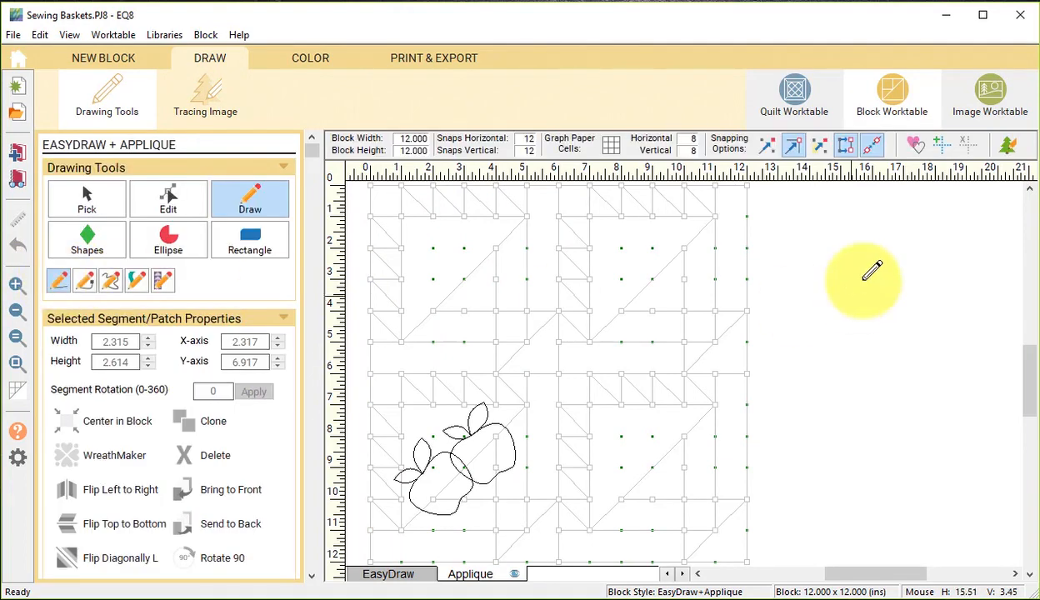
{"action": "left_click", "coordinate": [793, 147]}
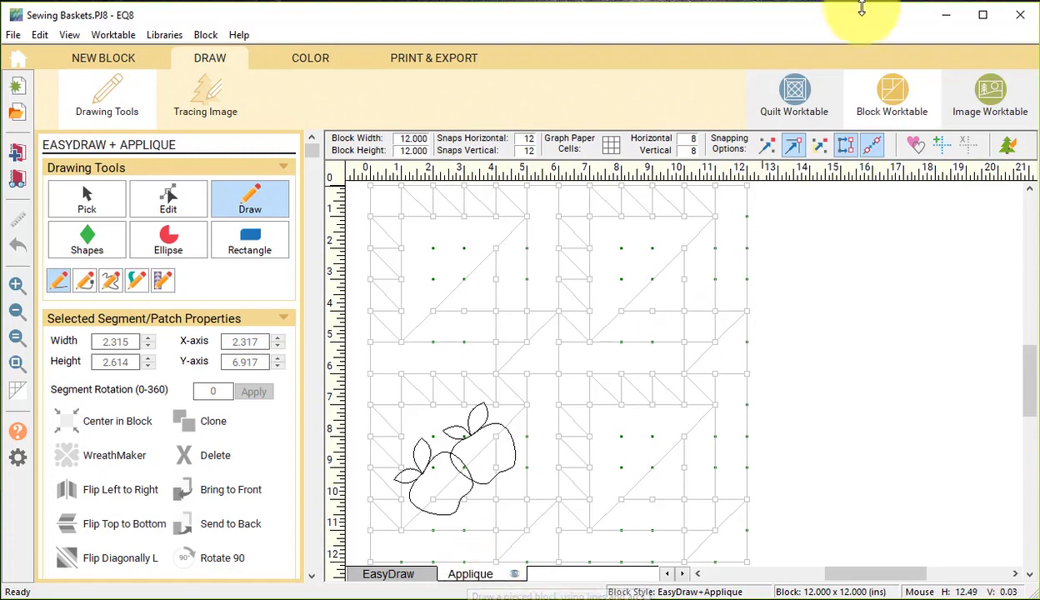
{"action": "left_click", "coordinate": [770, 151]}
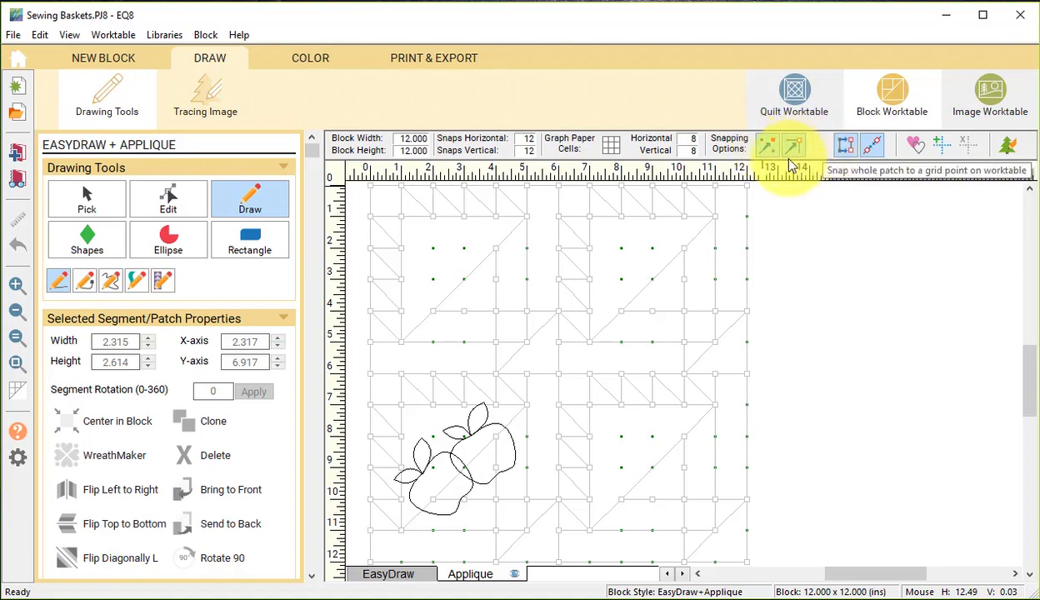
{"action": "left_click", "coordinate": [850, 151]}
{"action": "left_click", "coordinate": [872, 152]}
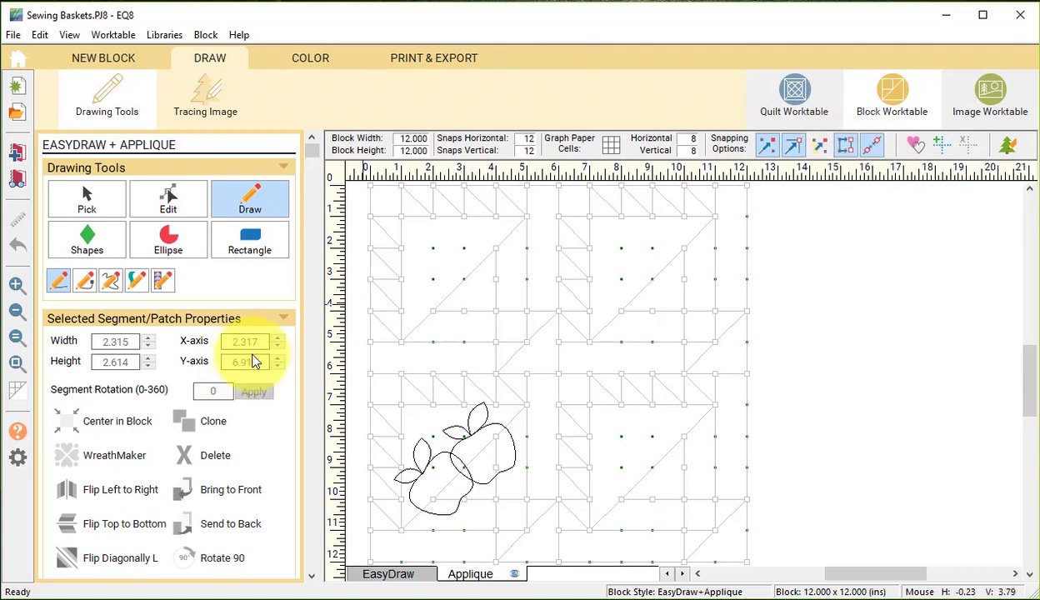
{"action": "left_click", "coordinate": [60, 283]}
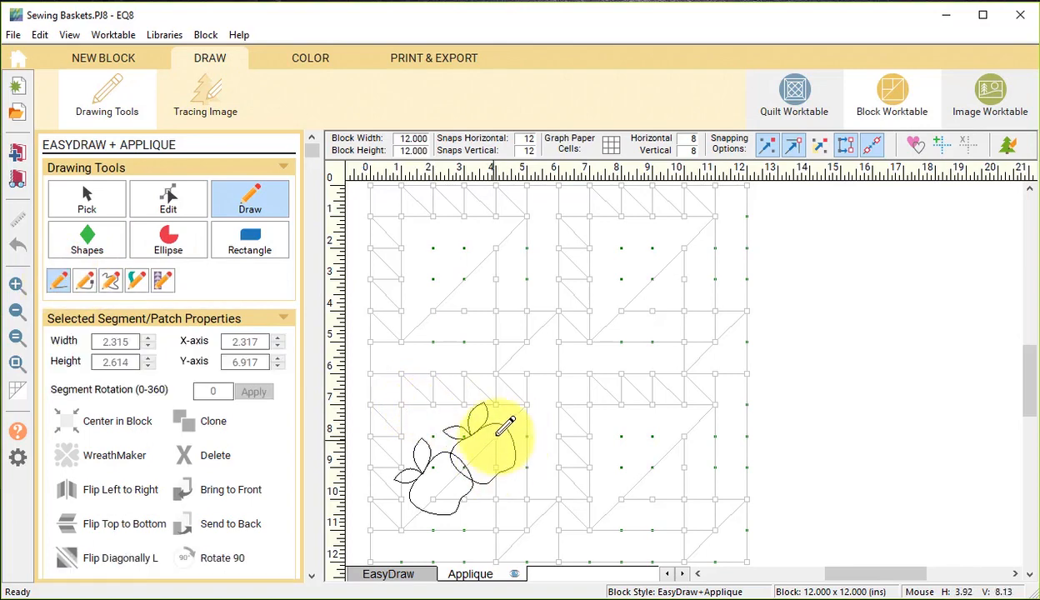
Trace the lower-left basket's 1 x 3 in side strip, 2 x 2 in triangle and 3 x 1 in base strip over the apples, with patch fill on
{"action": "mouse_move", "coordinate": [497, 436]}
{"action": "left_mouse_down"}
{"action": "mouse_move", "coordinate": [528, 407]}
{"action": "mouse_move", "coordinate": [528, 490]}
{"action": "mouse_move", "coordinate": [495, 493]}
{"action": "mouse_move", "coordinate": [490, 440]}
{"action": "left_mouse_up"}
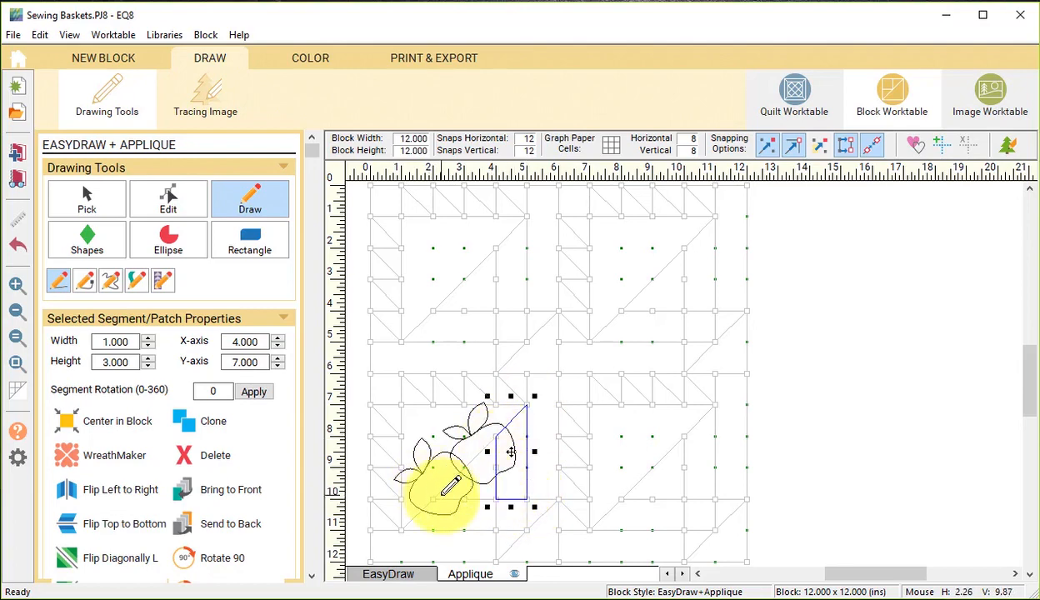
{"action": "mouse_move", "coordinate": [434, 499]}
{"action": "left_mouse_down"}
{"action": "mouse_move", "coordinate": [455, 454]}
{"action": "mouse_move", "coordinate": [499, 434]}
{"action": "left_mouse_up"}
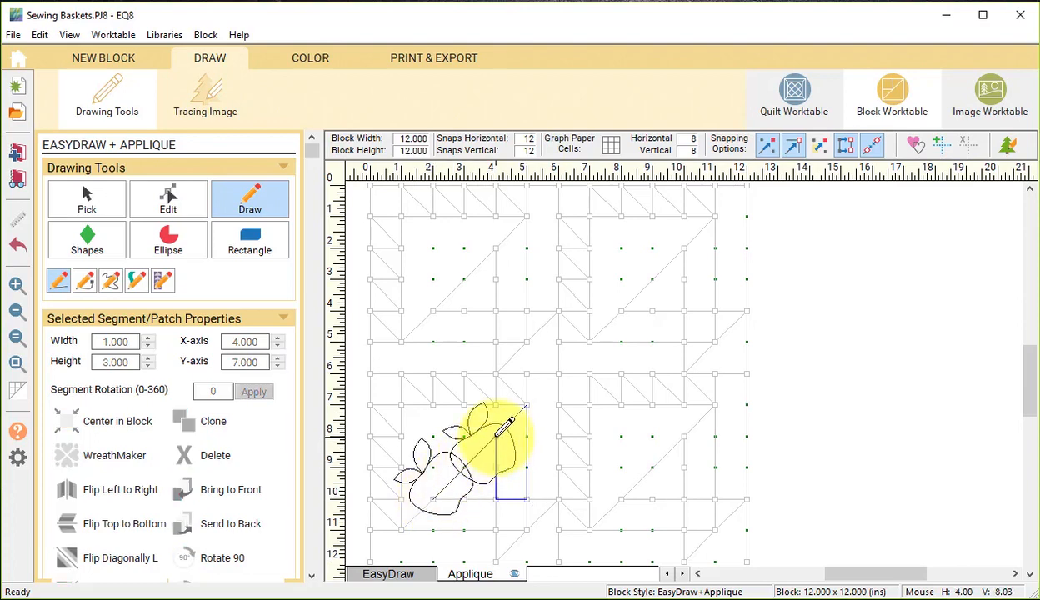
{"action": "left_click", "coordinate": [498, 434]}
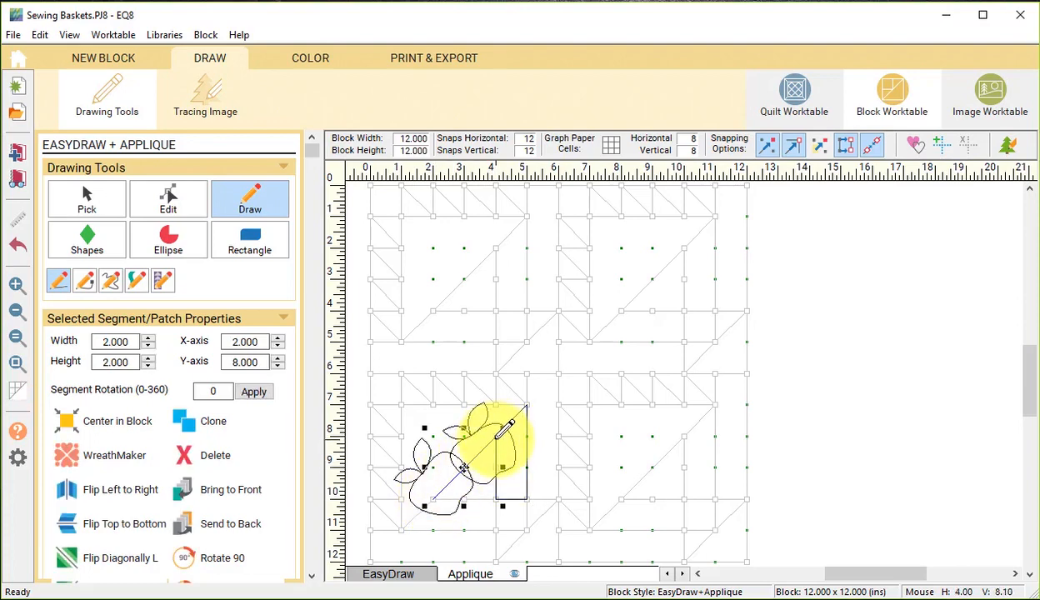
{"action": "mouse_move", "coordinate": [498, 440]}
{"action": "left_mouse_down"}
{"action": "mouse_move", "coordinate": [497, 492]}
{"action": "mouse_move", "coordinate": [435, 498]}
{"action": "left_mouse_up"}
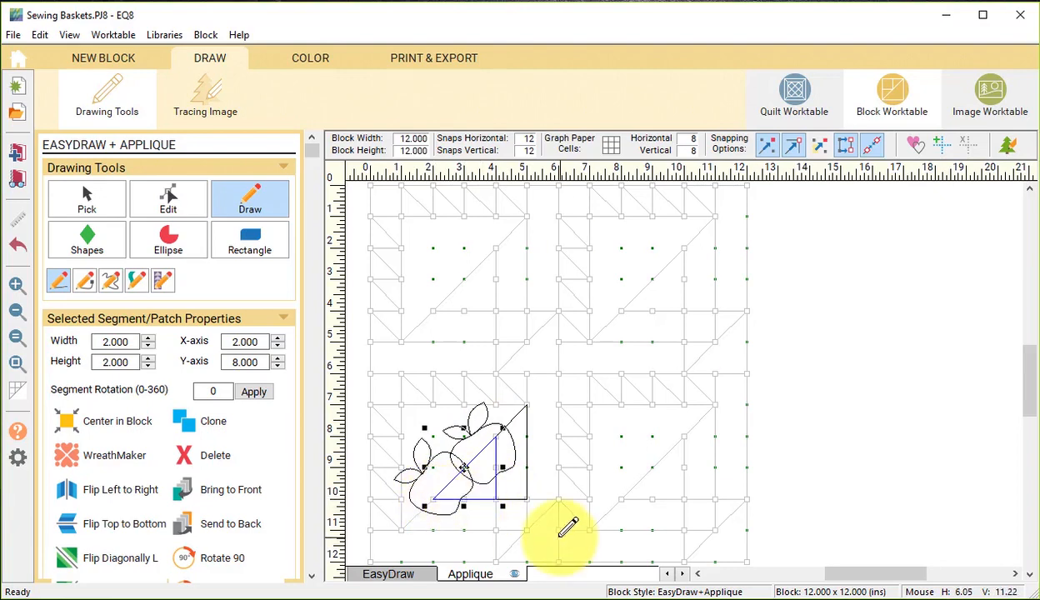
{"action": "left_click", "coordinate": [917, 147]}
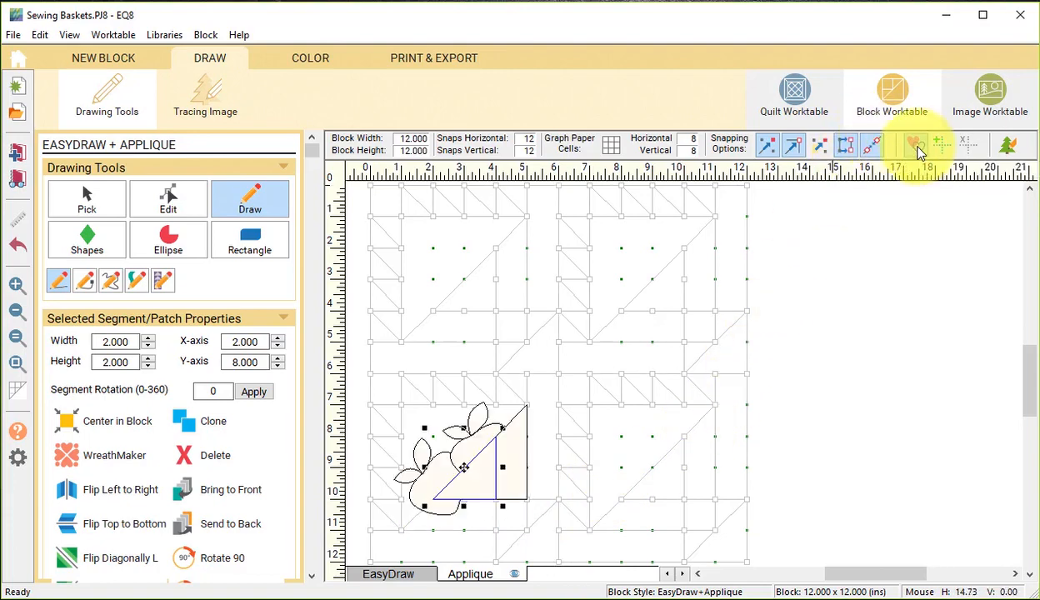
{"action": "mouse_move", "coordinate": [434, 499]}
{"action": "left_mouse_down"}
{"action": "mouse_move", "coordinate": [500, 498]}
{"action": "mouse_move", "coordinate": [500, 535]}
{"action": "mouse_move", "coordinate": [405, 530]}
{"action": "mouse_move", "coordinate": [421, 504]}
{"action": "left_mouse_up"}
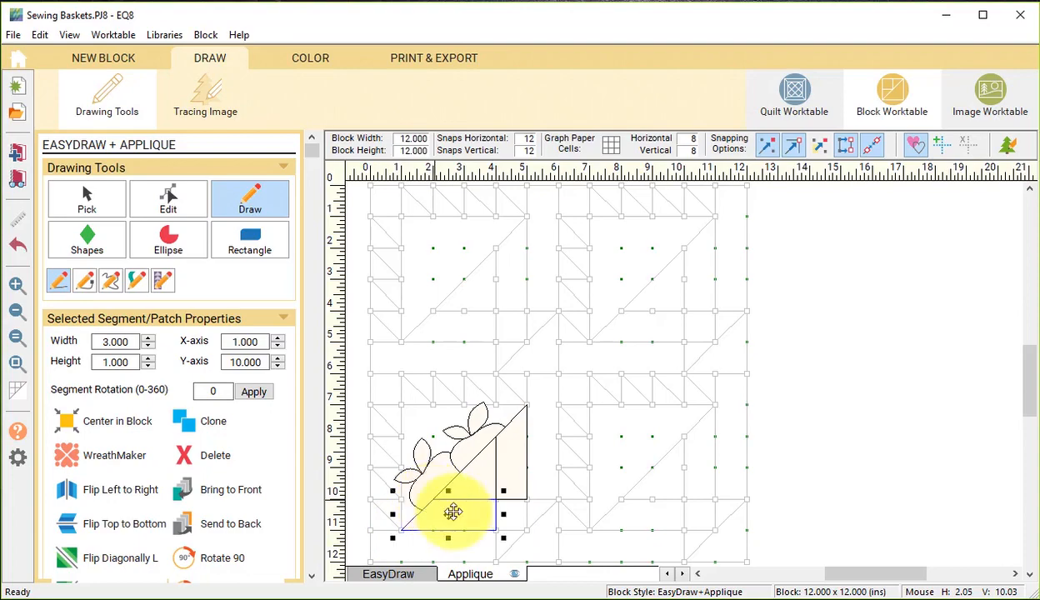
Color the new side and base patches with the blue basket fabric and the new triangle with the purple fabric, sampled from the block
{"action": "left_click", "coordinate": [320, 58]}
{"action": "left_click", "coordinate": [171, 238]}
{"action": "left_click", "coordinate": [510, 286]}
{"action": "left_click", "coordinate": [508, 456]}
{"action": "left_click", "coordinate": [467, 513]}
{"action": "left_click", "coordinate": [168, 239]}
{"action": "left_click", "coordinate": [508, 396]}
{"action": "left_click", "coordinate": [480, 471]}
Paint the two apples with two different red fabrics and their leaves with a dark green fabric
{"action": "left_click_drag", "start_coordinate": [256, 550], "coordinate": [73, 550]}
{"action": "left_click", "coordinate": [66, 477]}
{"action": "left_click", "coordinate": [438, 475]}
{"action": "left_click", "coordinate": [66, 518]}
{"action": "left_click", "coordinate": [473, 444]}
{"action": "left_click", "coordinate": [271, 478]}
{"action": "left_click", "coordinate": [450, 430]}
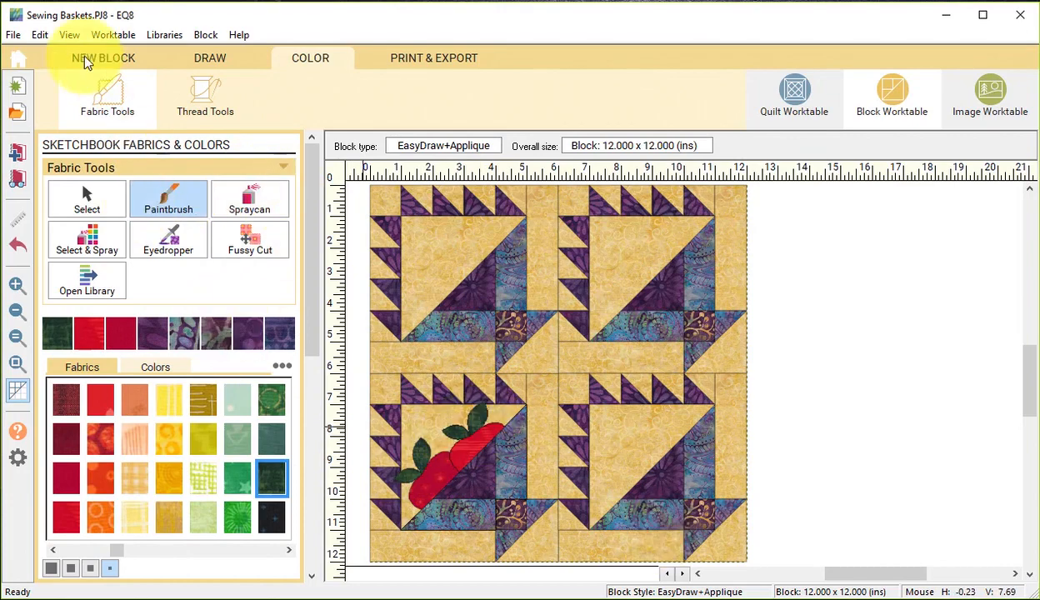
Add the colored apple basket block to the Sketchbook and open the Pear motif for editing
{"action": "left_click", "coordinate": [15, 156]}
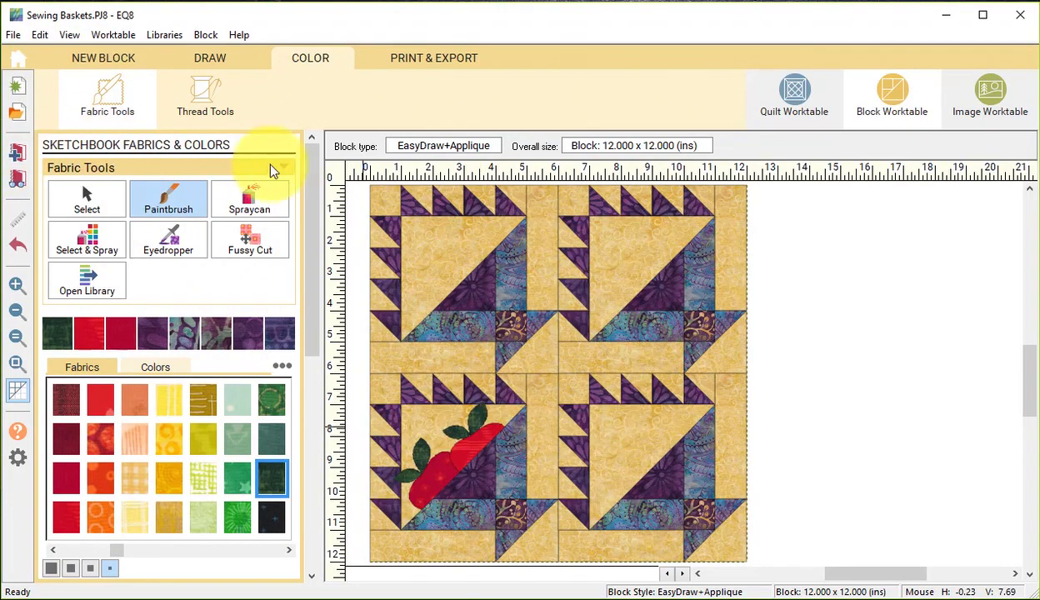
{"action": "left_click", "coordinate": [18, 181]}
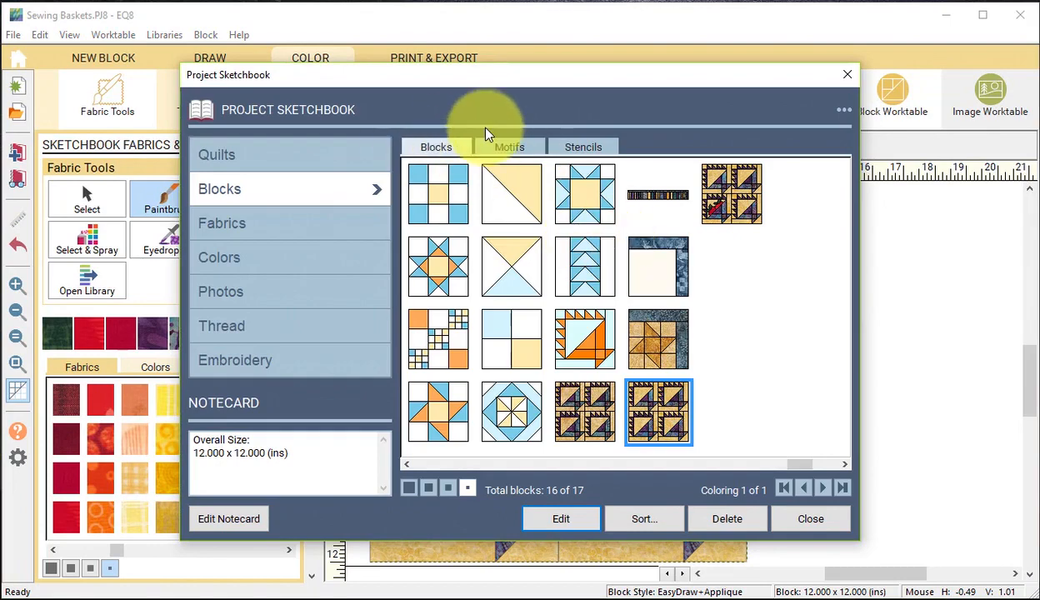
{"action": "left_click", "coordinate": [504, 146]}
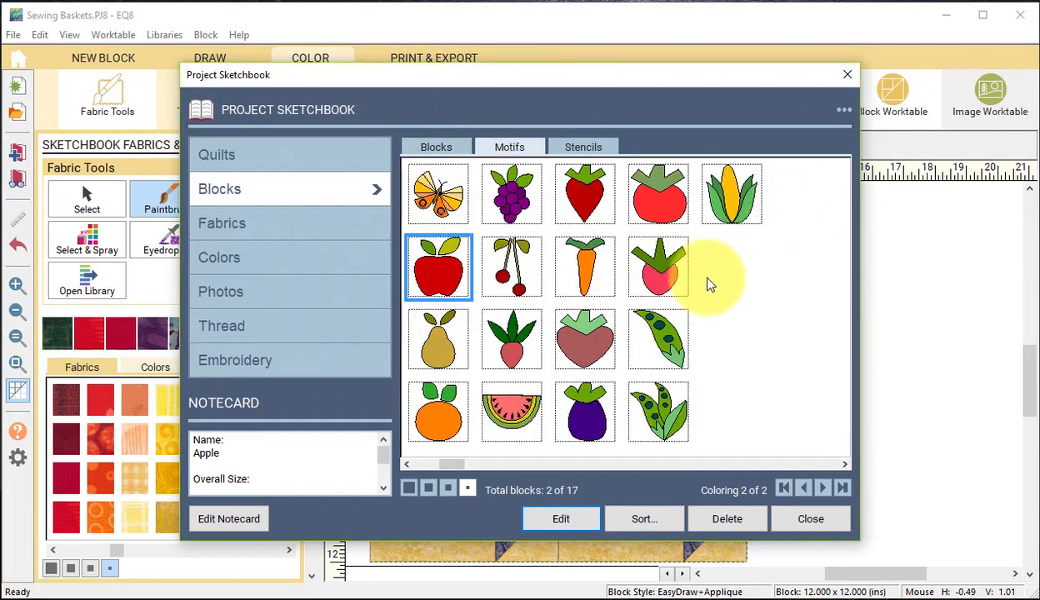
{"action": "left_click", "coordinate": [438, 340]}
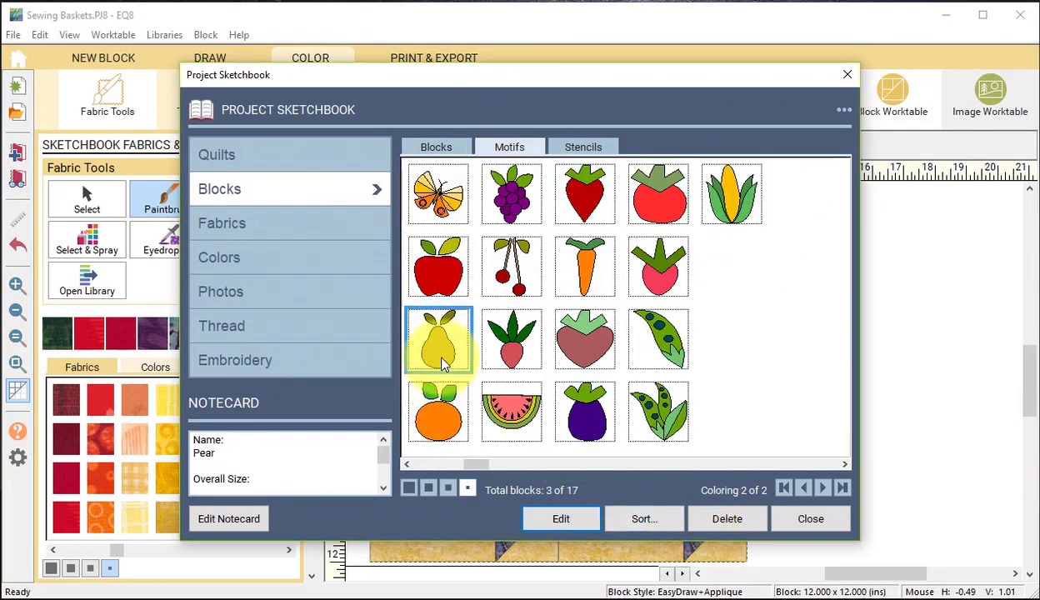
{"action": "left_click", "coordinate": [559, 521]}
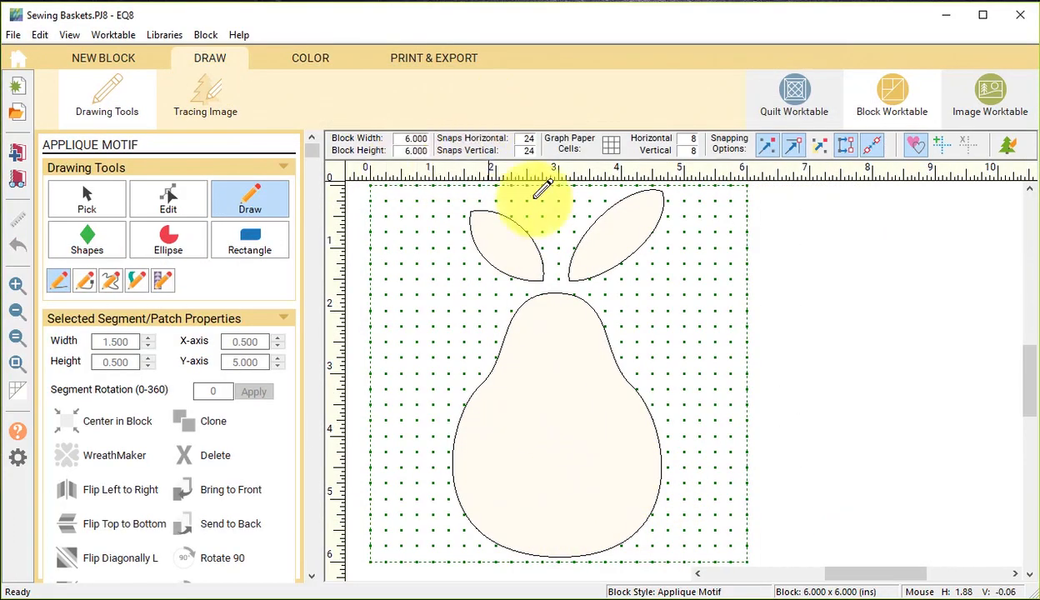
Move both pear leaves down so their tips touch the top of the pear
{"action": "left_click", "coordinate": [86, 200]}
{"action": "left_click", "coordinate": [520, 272]}
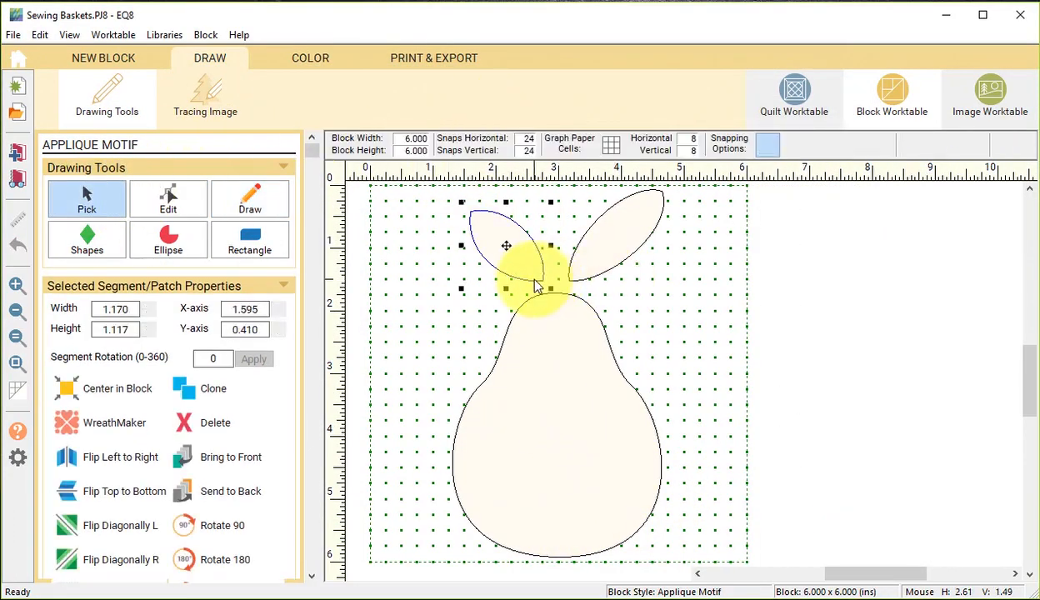
{"action": "left_click_drag", "start_coordinate": [506, 252], "coordinate": [506, 263]}
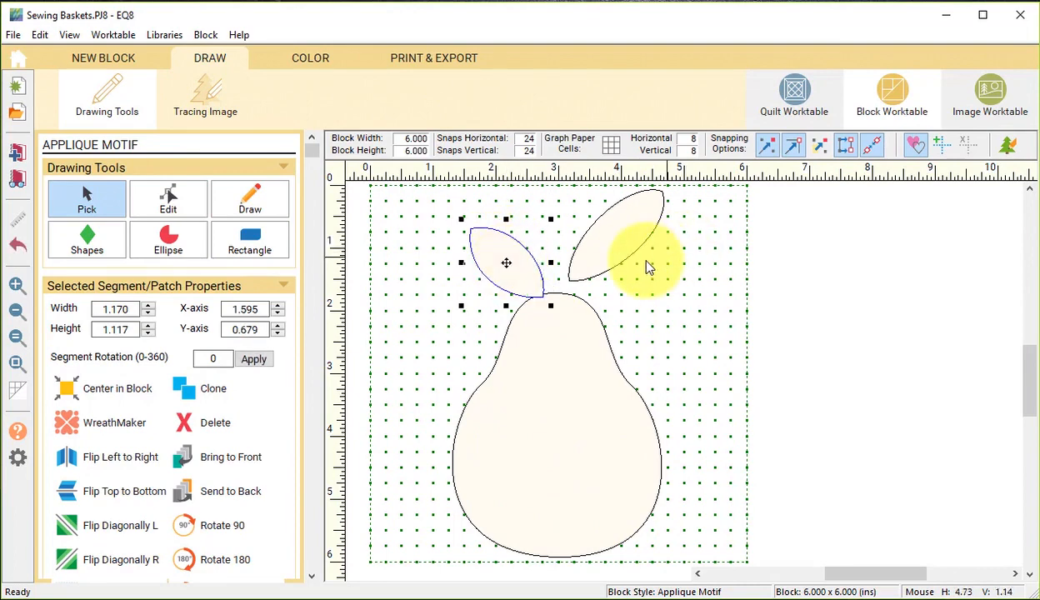
{"action": "left_click", "coordinate": [621, 246]}
{"action": "left_click_drag", "start_coordinate": [615, 235], "coordinate": [609, 250]}
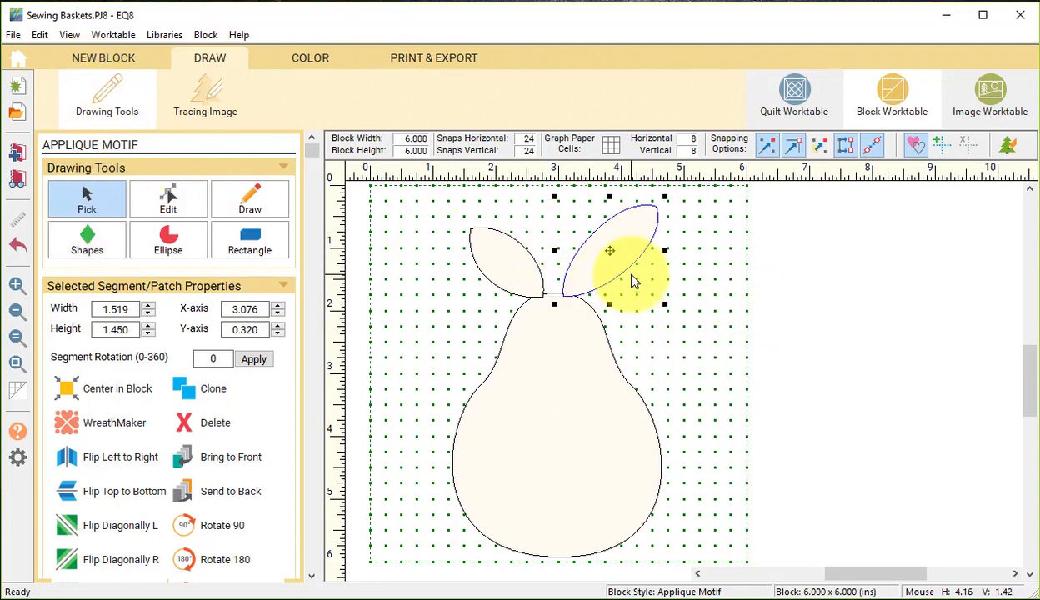
Select the pear together with both leaves and copy them
{"action": "key", "text": "ctrl+a"}
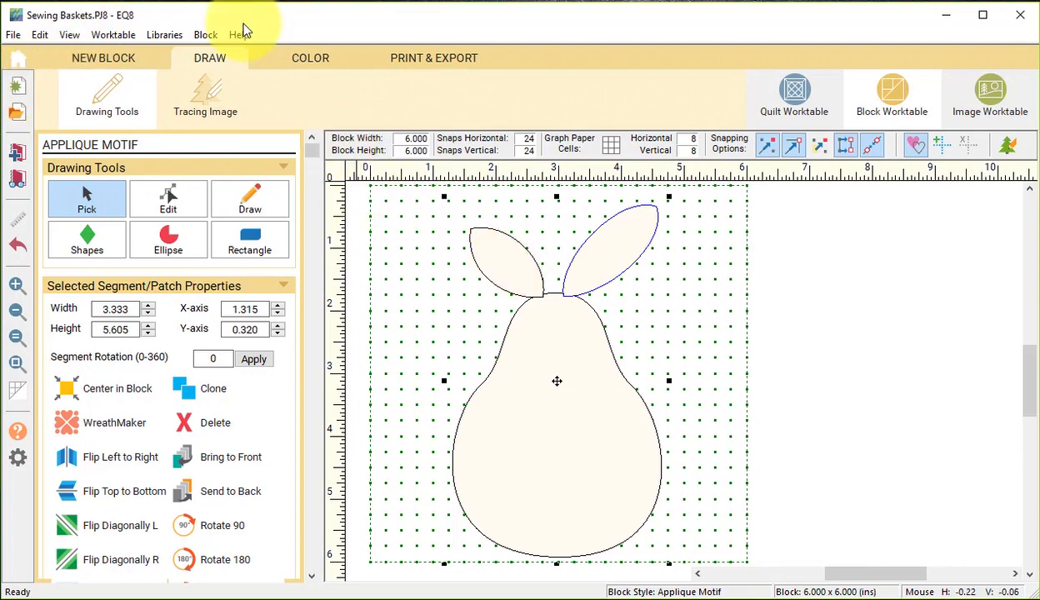
{"action": "left_click", "coordinate": [39, 35]}
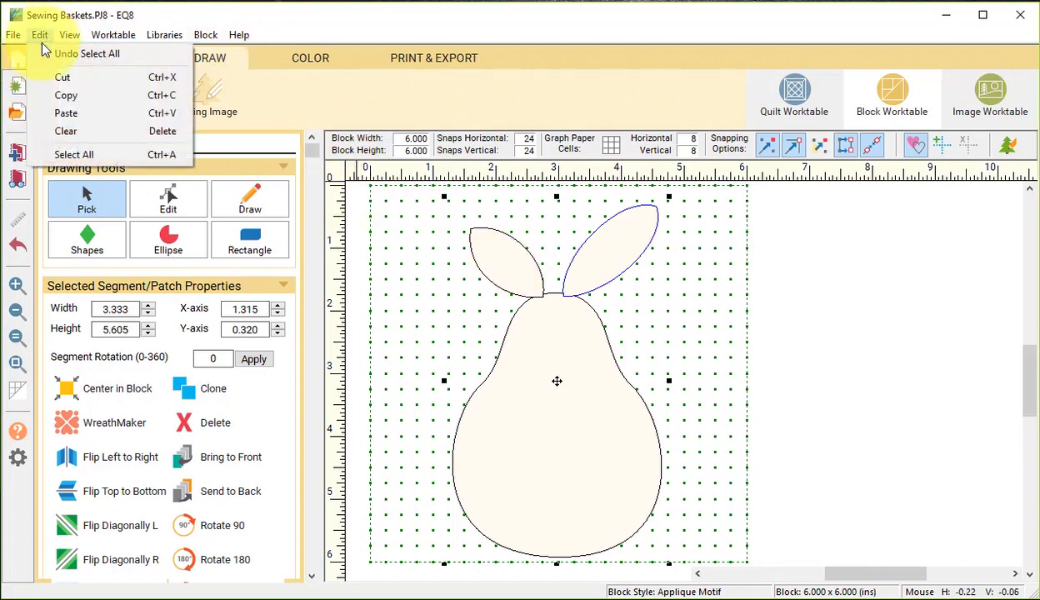
{"action": "left_click", "coordinate": [33, 95]}
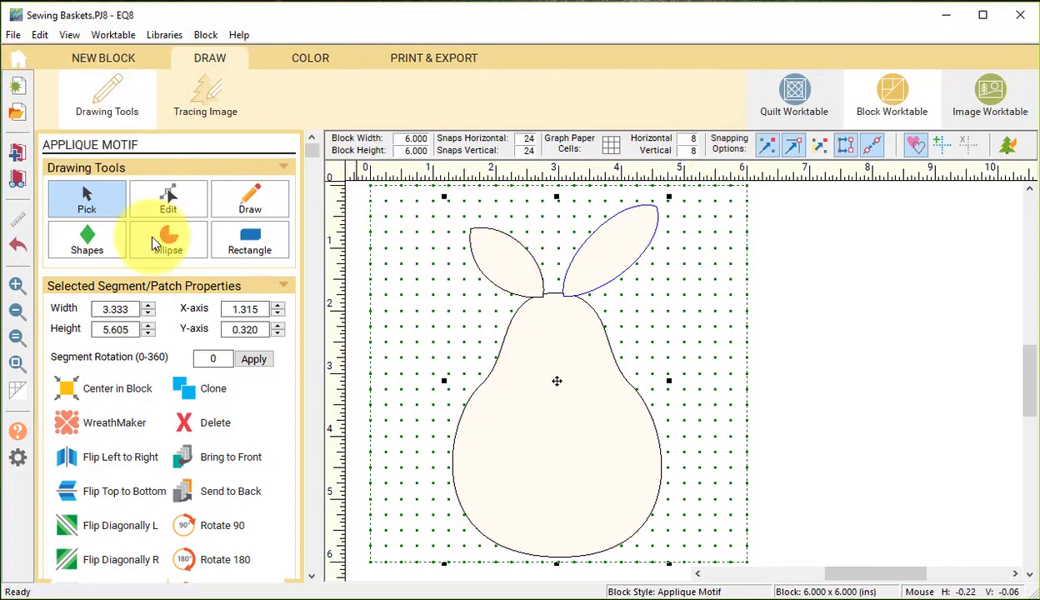
Open the apple basket block from the Sketchbook for editing without saving the pear motif, and show its applique layer
{"action": "left_click", "coordinate": [16, 177]}
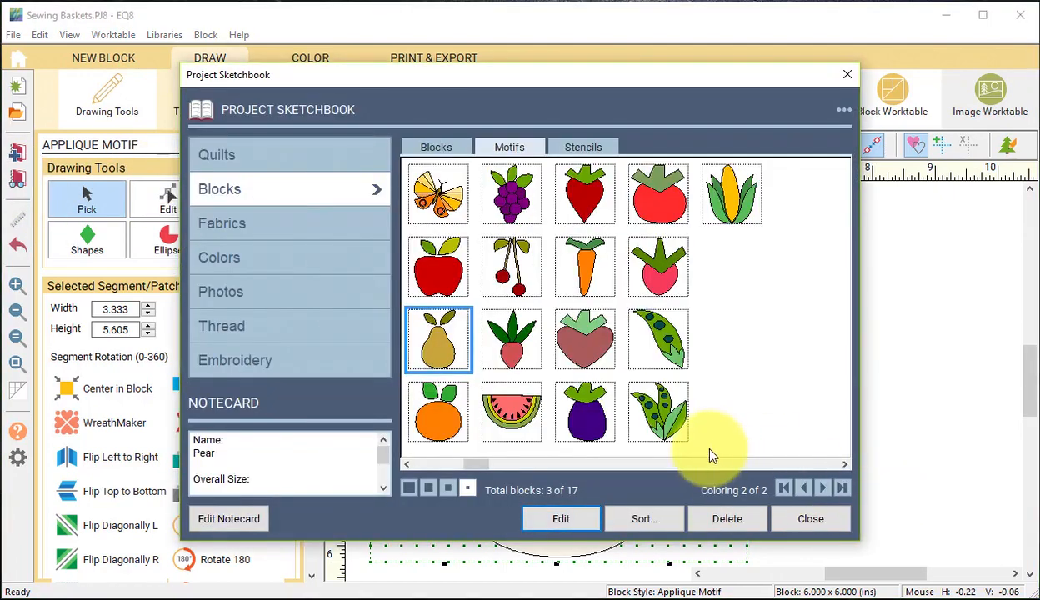
{"action": "left_click", "coordinate": [440, 150]}
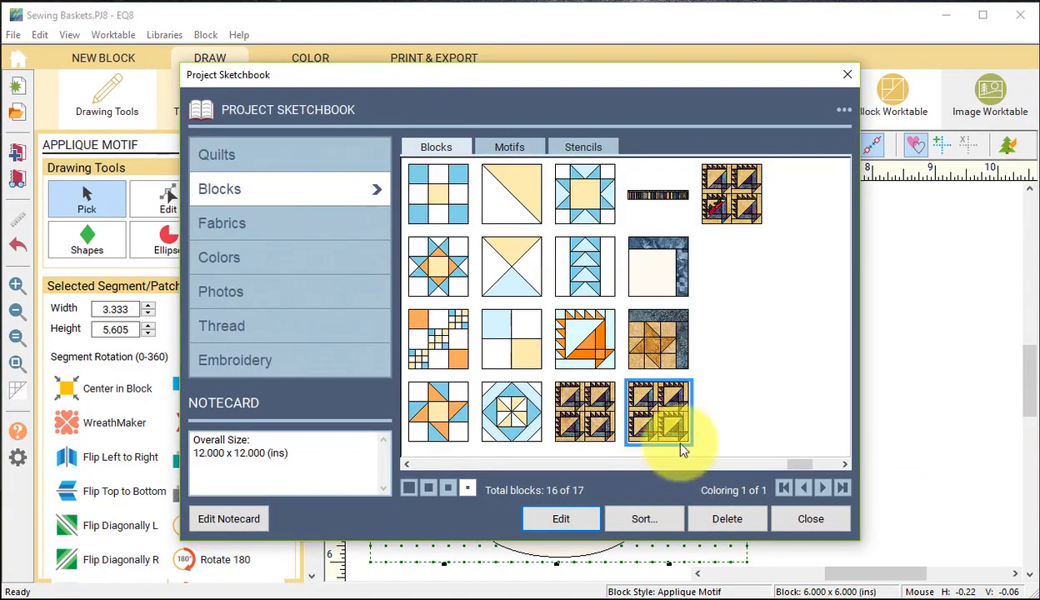
{"action": "left_click", "coordinate": [730, 193]}
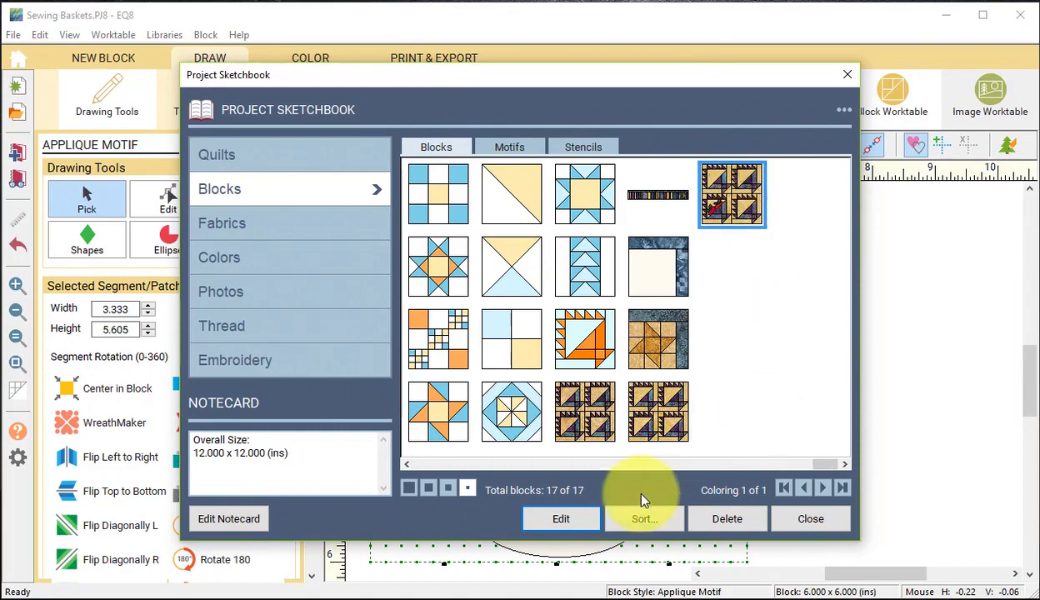
{"action": "left_click", "coordinate": [561, 521]}
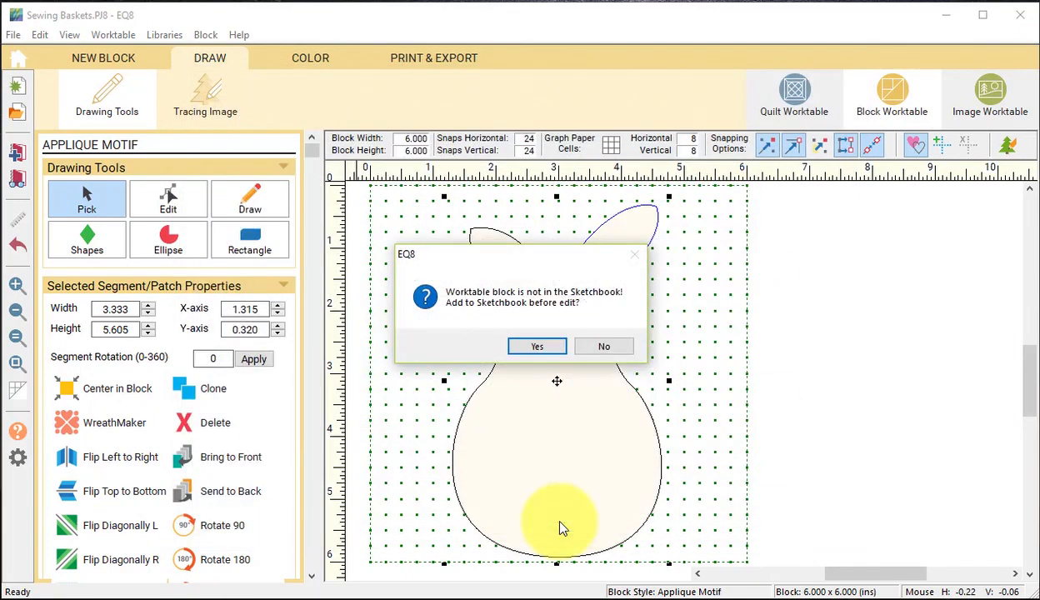
{"action": "left_click", "coordinate": [605, 347]}
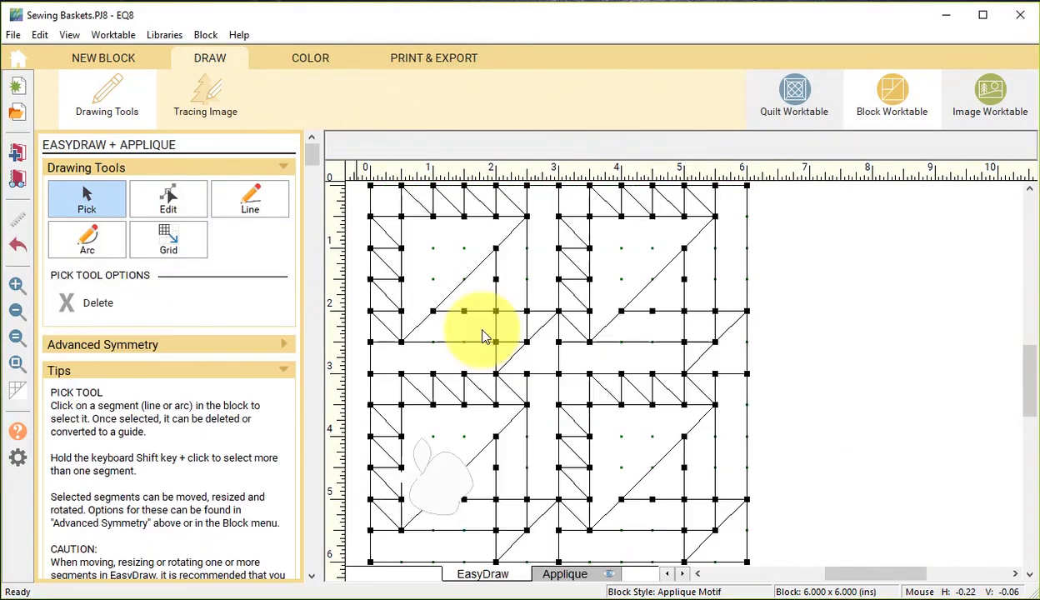
{"action": "left_click", "coordinate": [570, 579]}
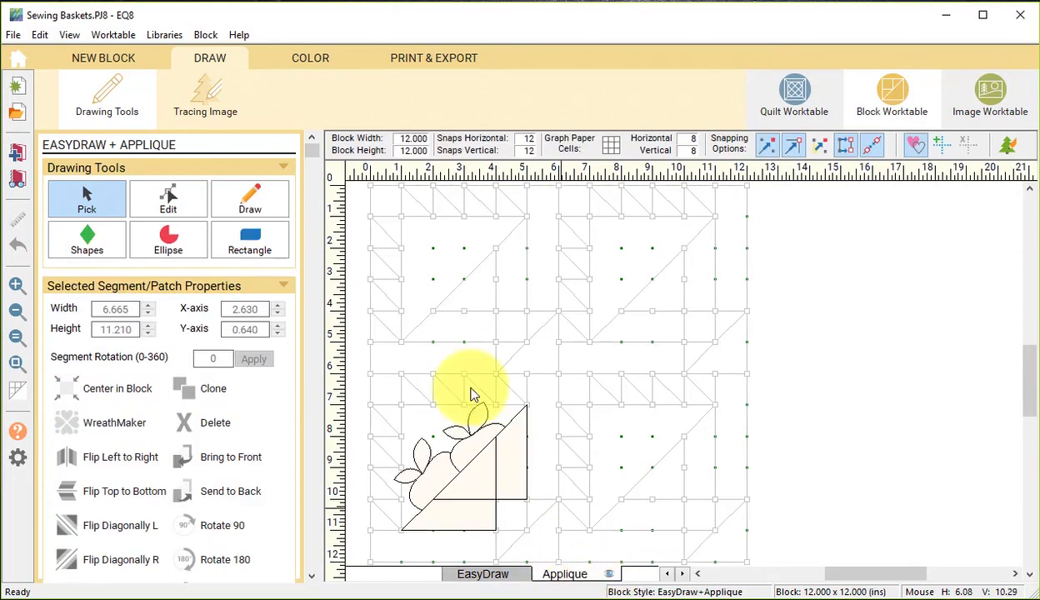
Paste the copied pear with its leaves into the block and move it onto the upper-right basket
{"action": "left_click", "coordinate": [40, 37]}
{"action": "left_click", "coordinate": [40, 37]}
{"action": "left_click", "coordinate": [39, 38]}
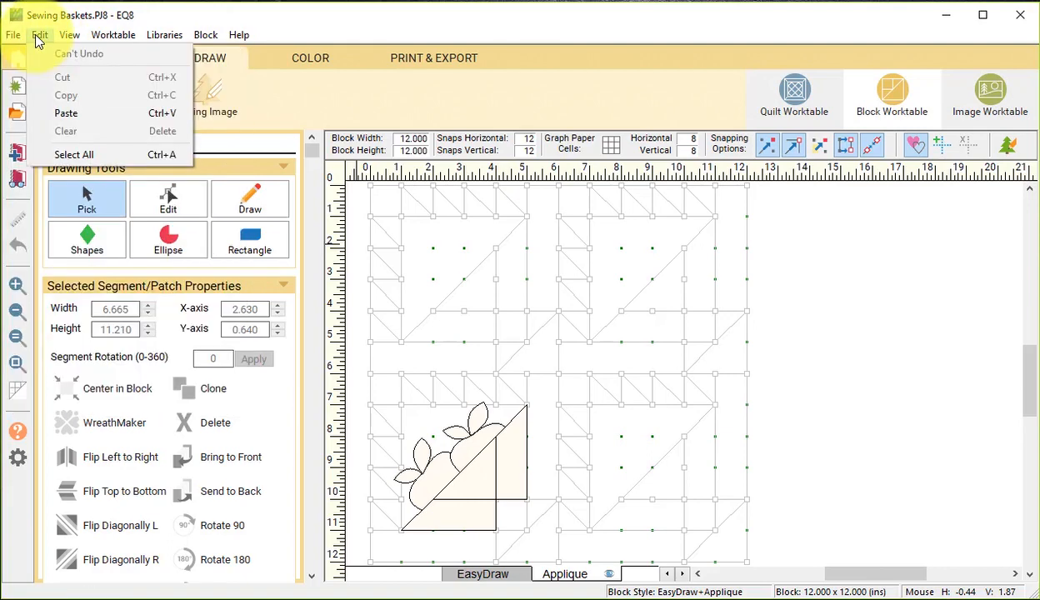
{"action": "left_click", "coordinate": [38, 37]}
{"action": "left_click", "coordinate": [36, 36]}
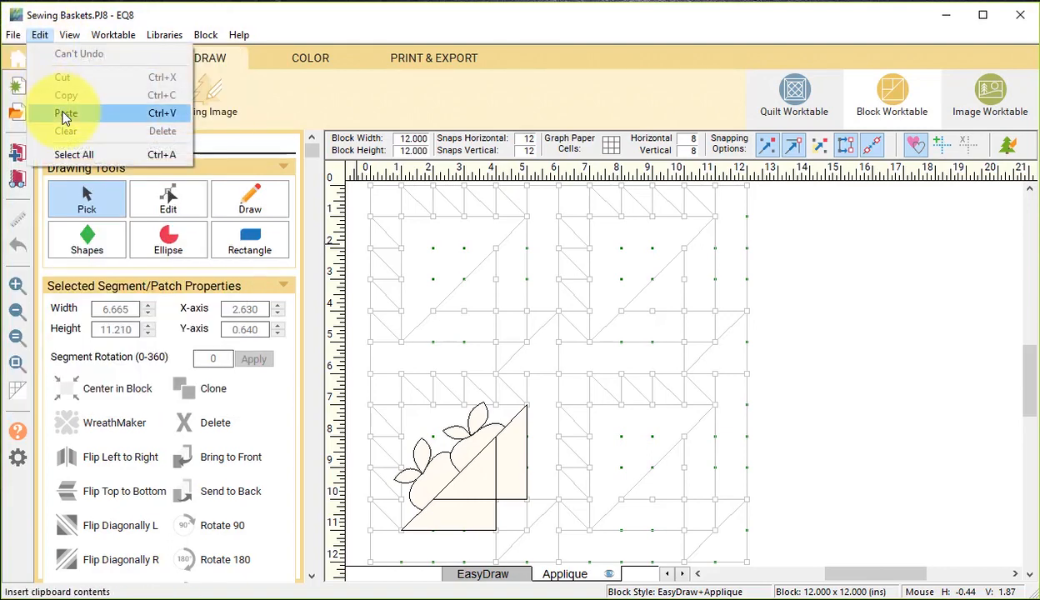
{"action": "left_click", "coordinate": [66, 113]}
{"action": "left_click_drag", "start_coordinate": [461, 215], "coordinate": [616, 273]}
Shrink the pasted pear with its leaves, tilt it slightly counterclockwise, and position it along the basket's diagonal edge
{"action": "left_click_drag", "start_coordinate": [659, 228], "coordinate": [585, 230]}
{"action": "left_click_drag", "start_coordinate": [615, 288], "coordinate": [627, 282]}
{"action": "left_click_drag", "start_coordinate": [695, 228], "coordinate": [697, 253]}
{"action": "left_click", "coordinate": [683, 235]}
{"action": "left_click", "coordinate": [620, 309]}
{"action": "left_click_drag", "start_coordinate": [628, 284], "coordinate": [619, 280]}
{"action": "left_click_drag", "start_coordinate": [674, 216], "coordinate": [647, 233]}
{"action": "left_click", "coordinate": [653, 348]}
Duplicate the pear with its leaves, offset the copy up and to the right, and rotate it further counterclockwise
{"action": "left_click_drag", "start_coordinate": [614, 290], "coordinate": [670, 266]}
{"action": "key", "text": "ctrl+c"}
{"action": "key", "text": "ctrl+v"}
{"action": "left_click_drag", "start_coordinate": [715, 216], "coordinate": [684, 203]}
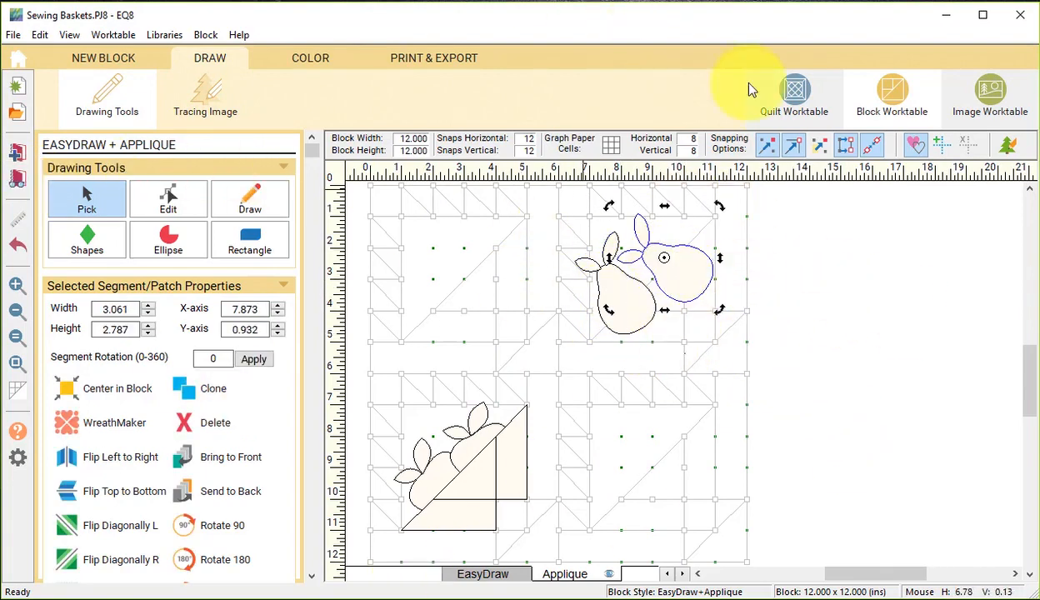
Turn on whole-patch grid snapping and clone the apple basket's lower strip and central triangle onto the pear basket at (7, 4) and (8, 2)
{"action": "left_click", "coordinate": [767, 154]}
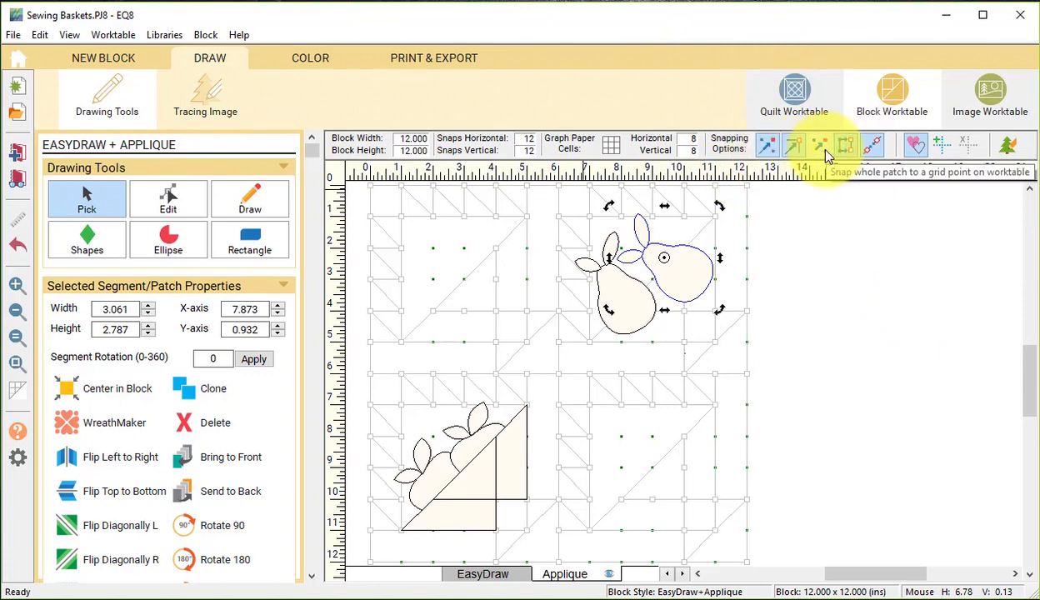
{"action": "left_click", "coordinate": [825, 153]}
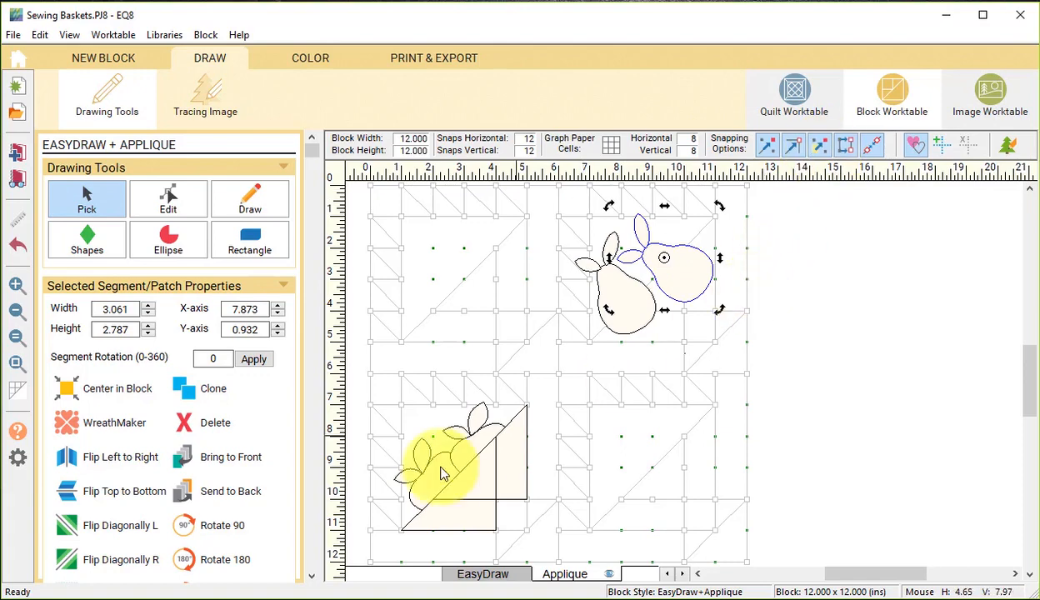
{"action": "left_click", "coordinate": [445, 516]}
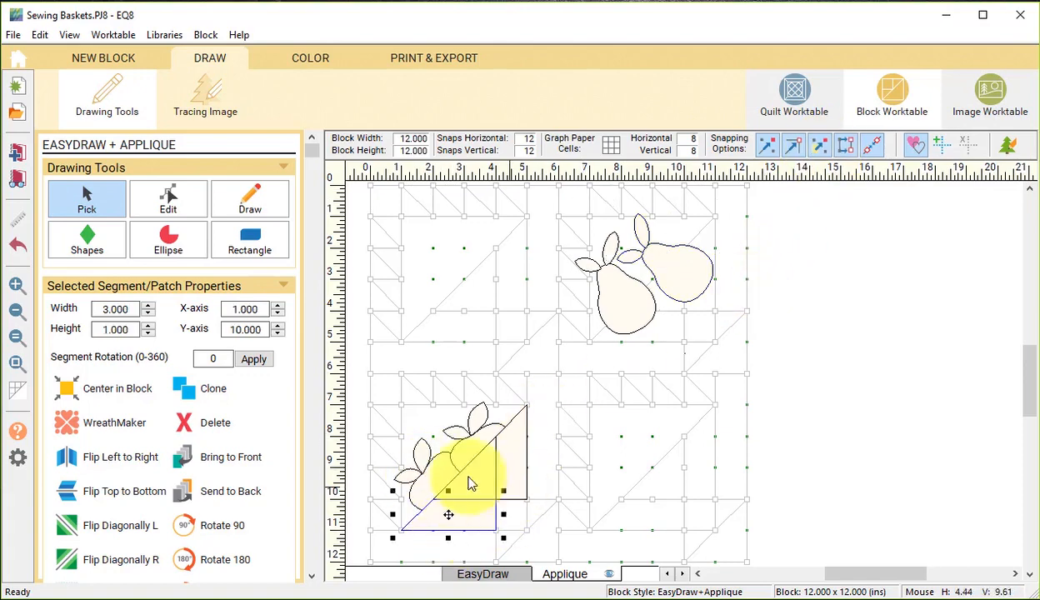
{"action": "left_click", "coordinate": [218, 388]}
{"action": "mouse_move", "coordinate": [464, 526]}
{"action": "left_mouse_down"}
{"action": "mouse_move", "coordinate": [600, 341]}
{"action": "mouse_move", "coordinate": [636, 326]}
{"action": "left_mouse_up"}
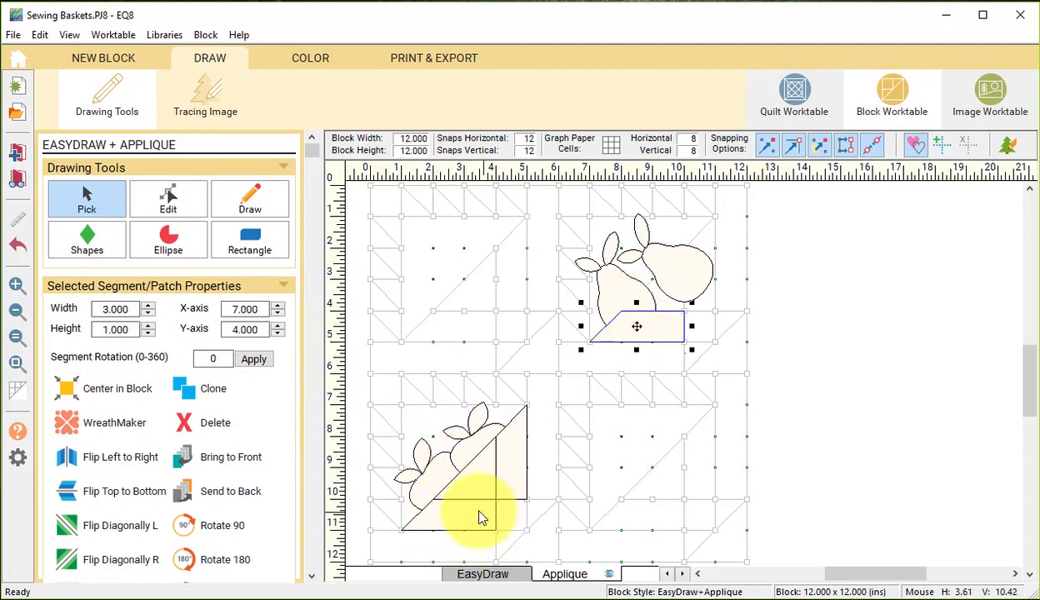
{"action": "left_click", "coordinate": [215, 388]}
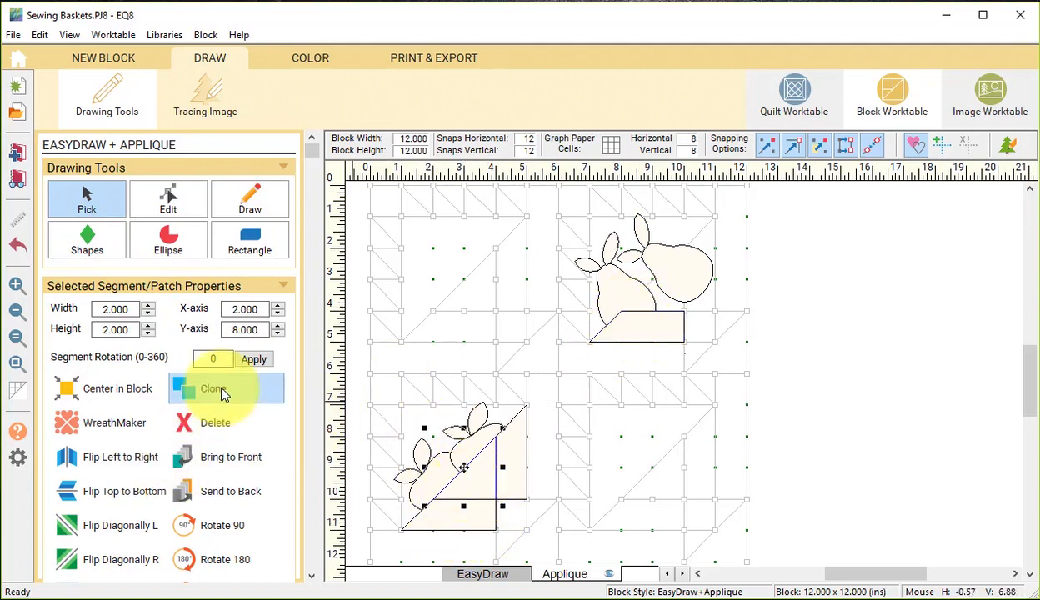
{"action": "mouse_move", "coordinate": [475, 473]}
{"action": "left_mouse_down"}
{"action": "mouse_move", "coordinate": [671, 206]}
{"action": "mouse_move", "coordinate": [657, 210]}
{"action": "mouse_move", "coordinate": [641, 298]}
{"action": "left_mouse_up"}
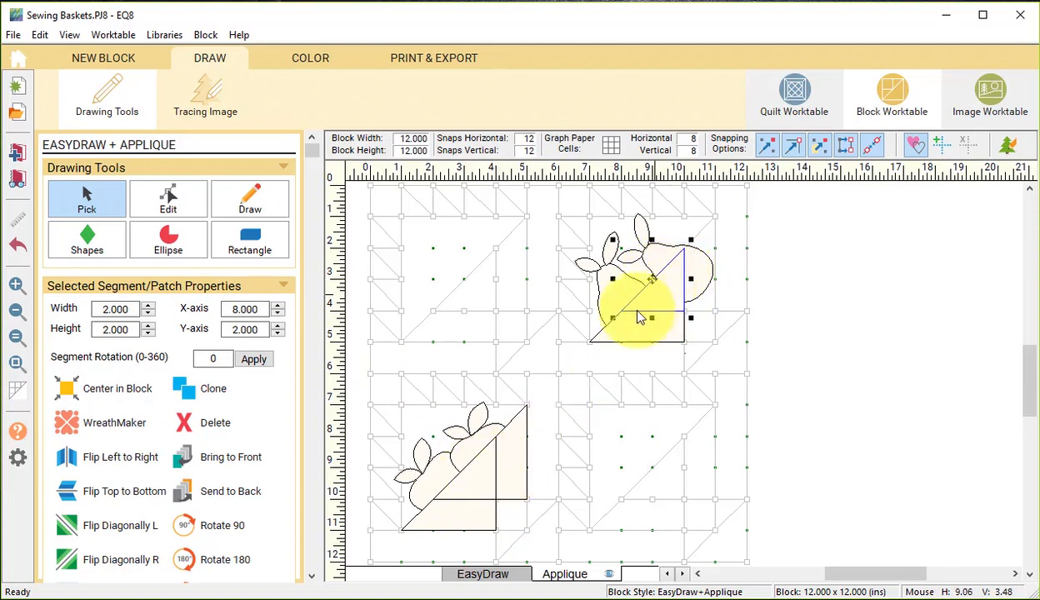
Clone the apple basket's right-hand strip onto the pear basket at (10, 1) and switch the block to coloring
{"action": "left_click", "coordinate": [521, 473]}
{"action": "left_click", "coordinate": [218, 399]}
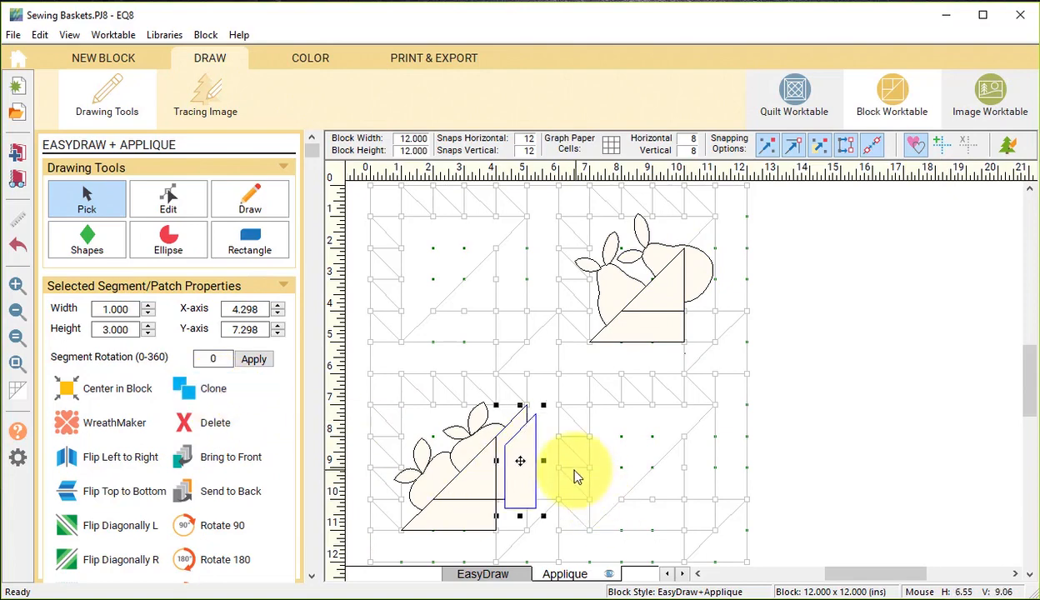
{"action": "mouse_move", "coordinate": [522, 460]}
{"action": "left_mouse_down"}
{"action": "mouse_move", "coordinate": [720, 256]}
{"action": "mouse_move", "coordinate": [700, 263]}
{"action": "left_mouse_up"}
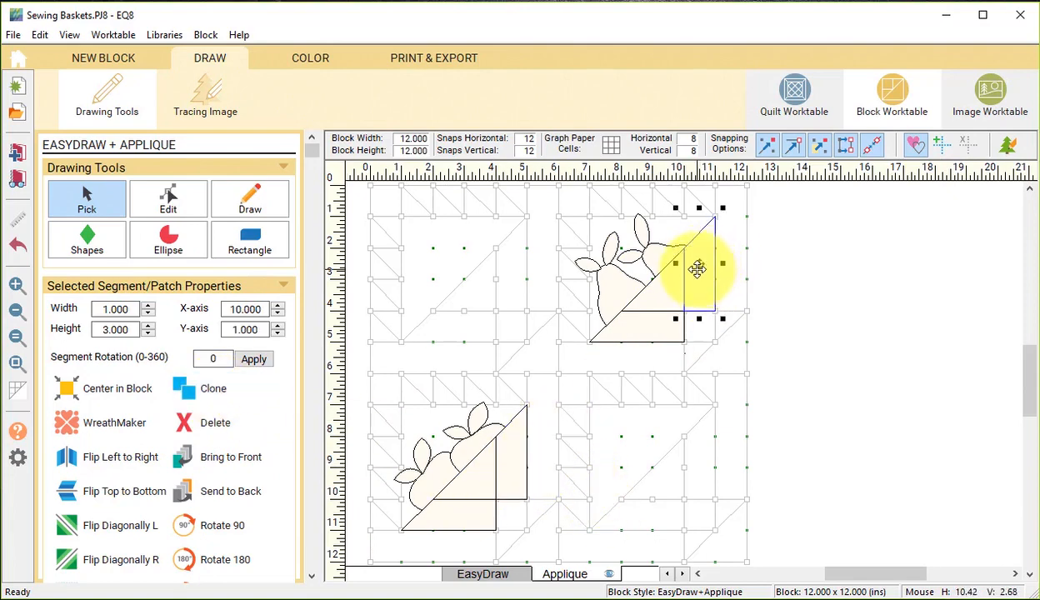
{"action": "left_click", "coordinate": [321, 63]}
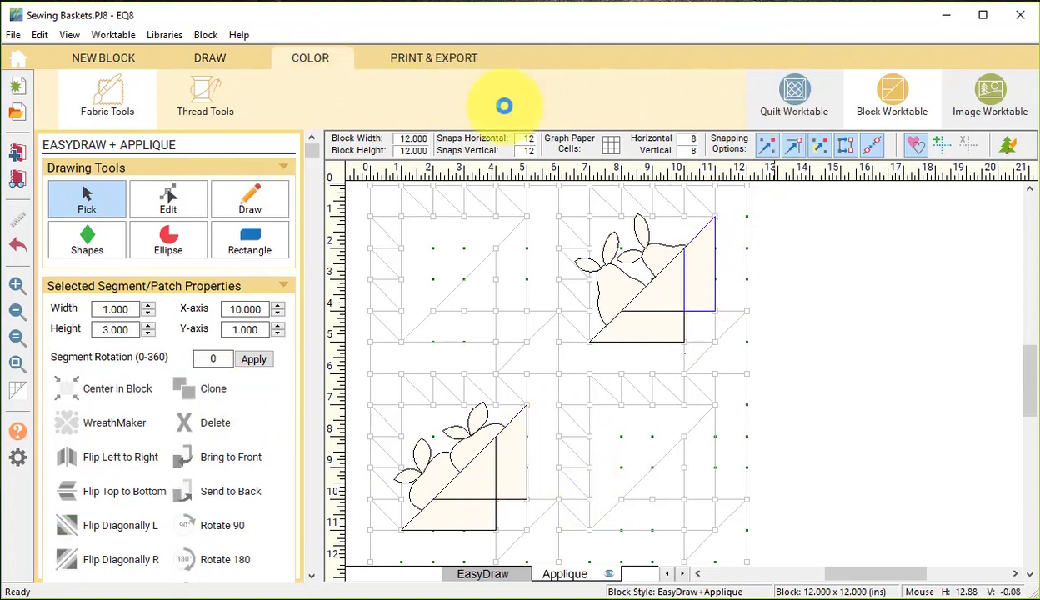